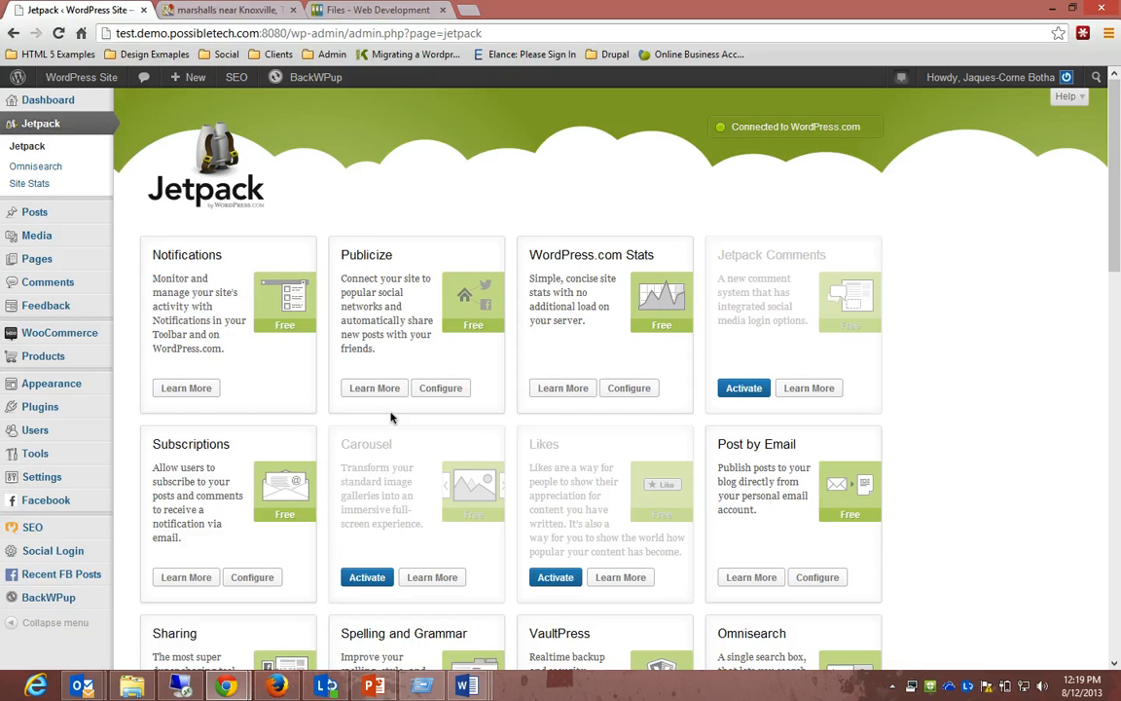
# Create a new post and title it "Grooming a Cat", correcting the misspelled first word
pyautogui.click(56, 212)
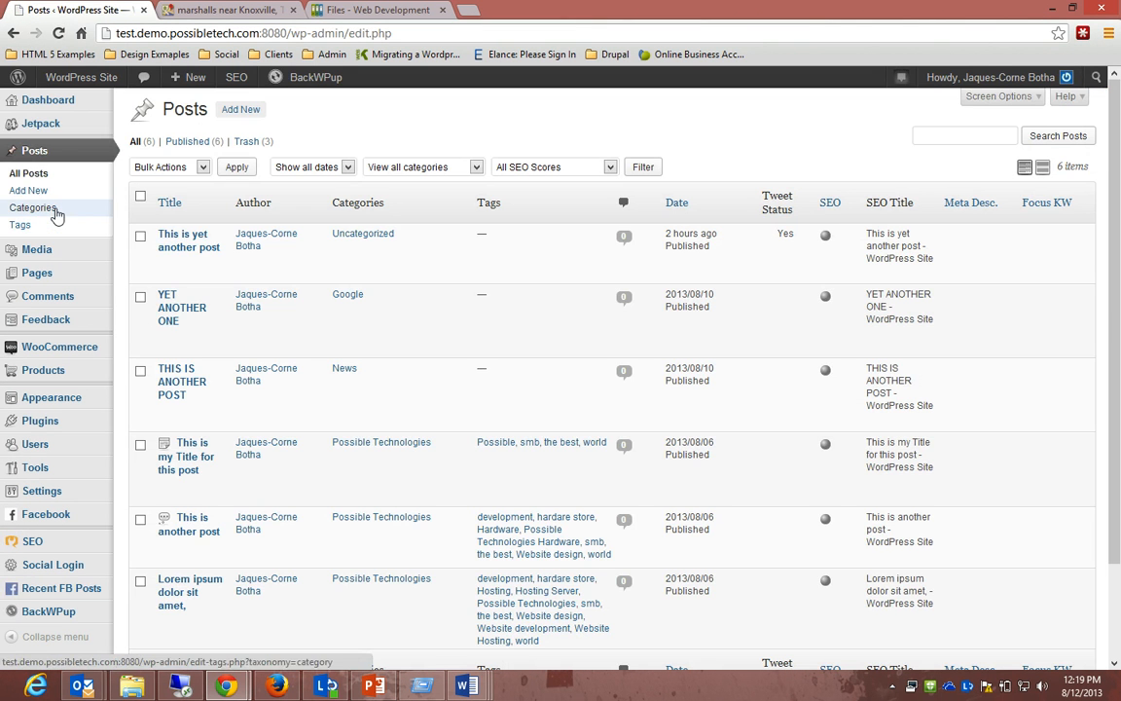
pyautogui.click(226, 115)
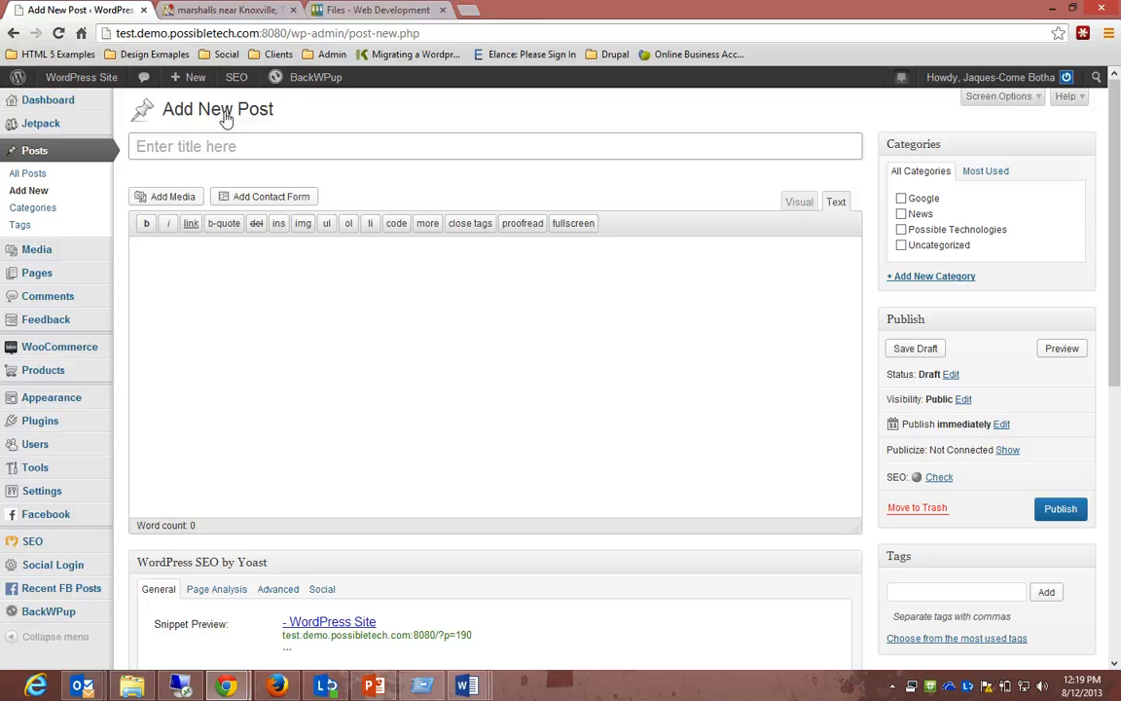
pyautogui.write('Gromming')
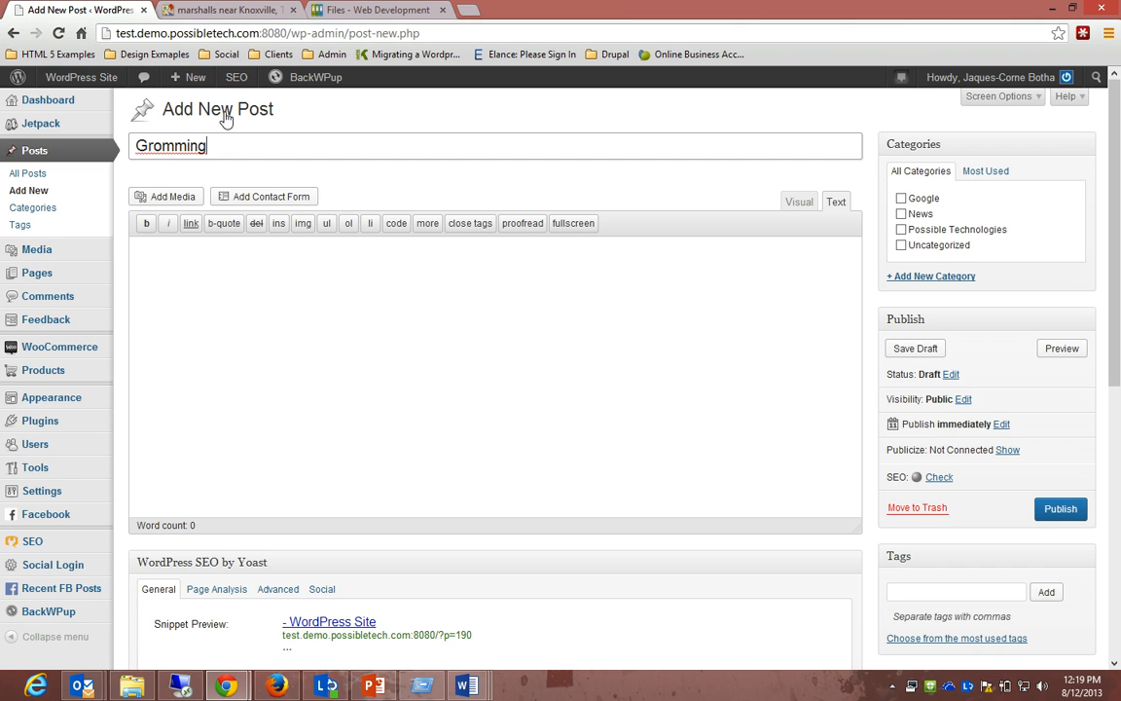
pyautogui.write('a Catr')
pyautogui.press('BackSpace')
pyautogui.press('BackSpace')
pyautogui.rightClick(159, 145)
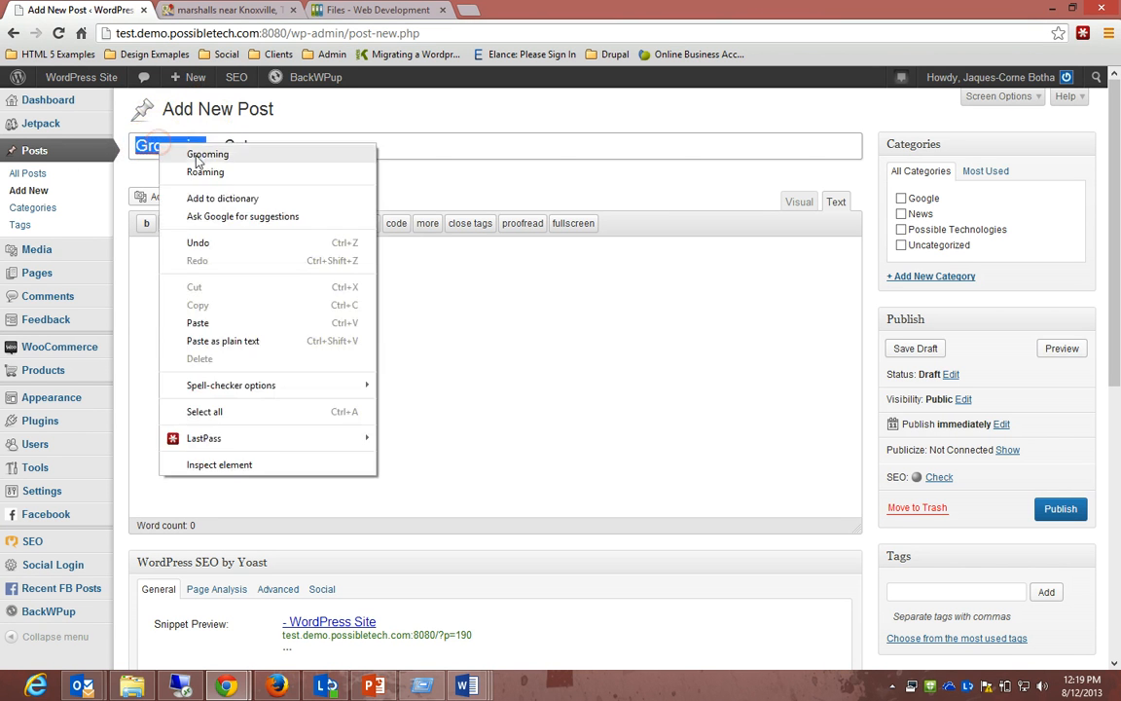
pyautogui.click(199, 155)
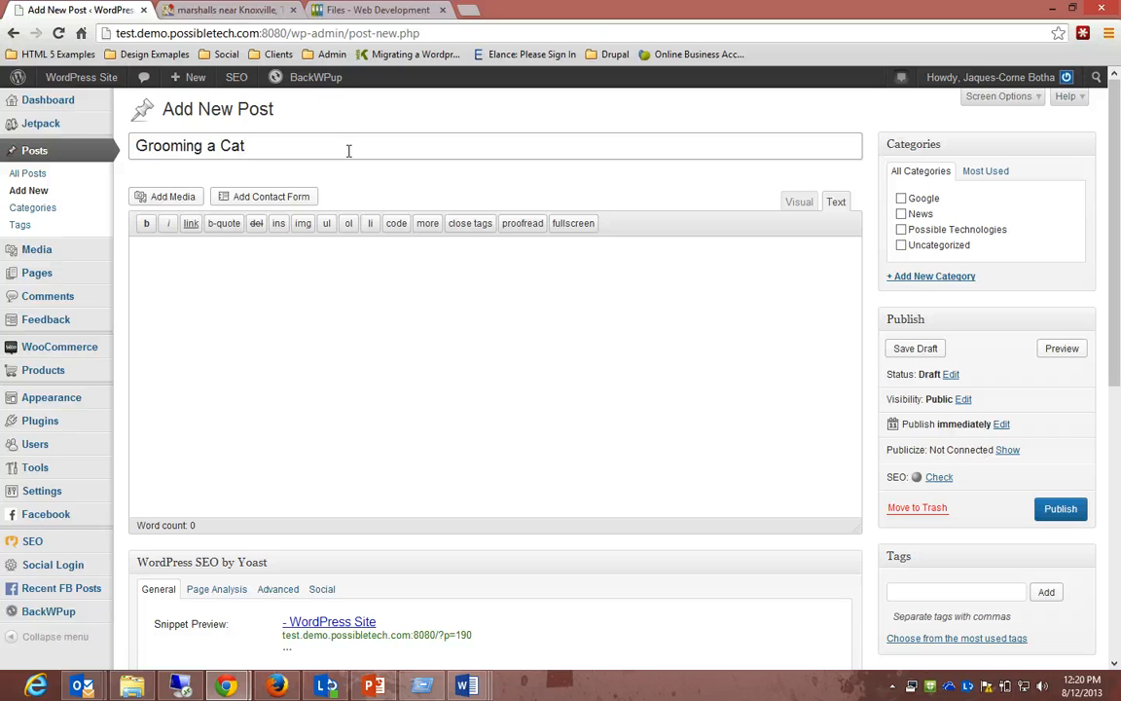
# Enter "This how you groom a cat:" as the post body's opening line, followed by empty lines
pyautogui.click(204, 402)
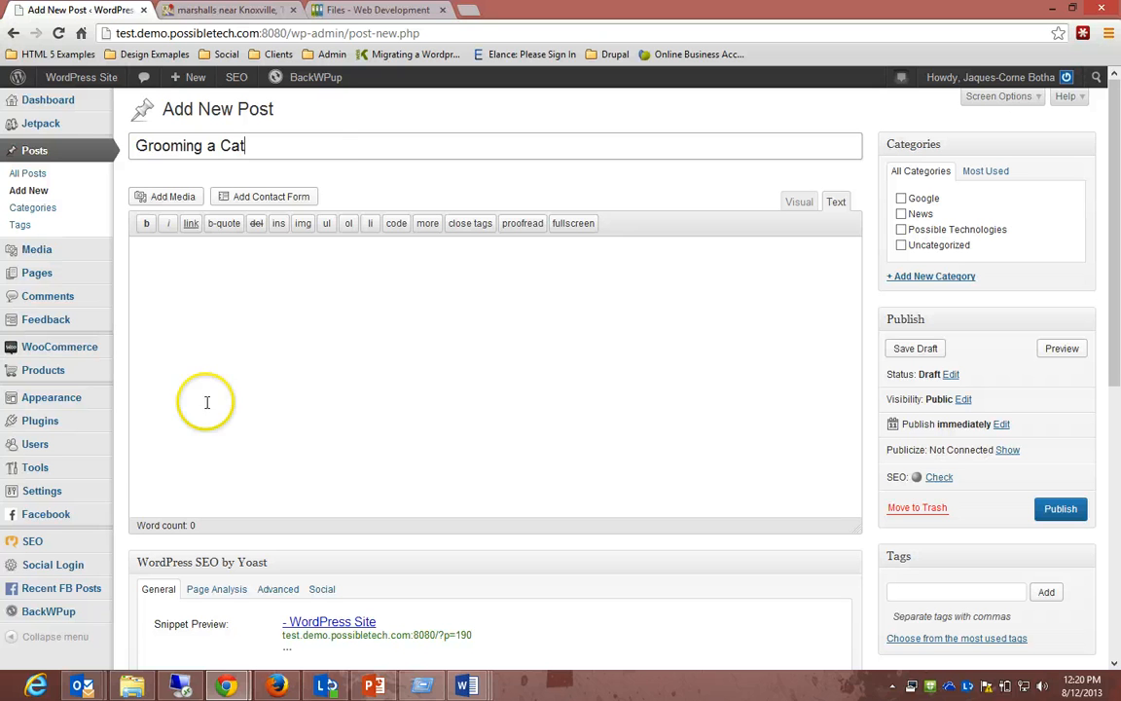
pyautogui.write('This')
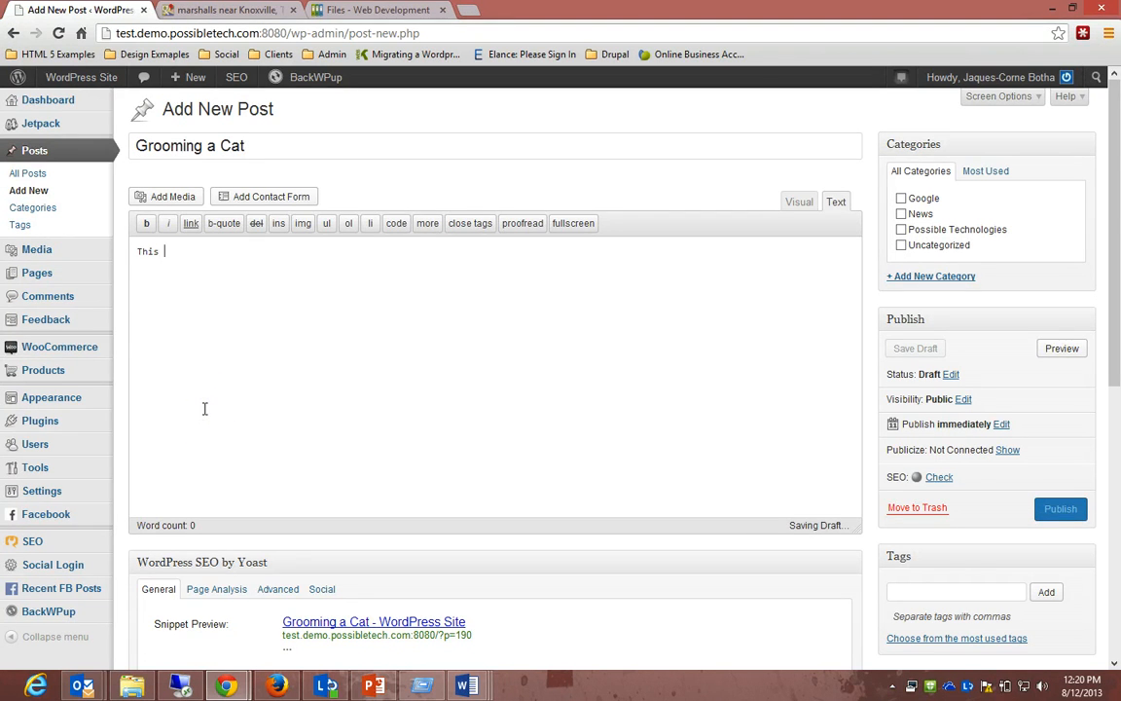
pyautogui.write(' how you groom')
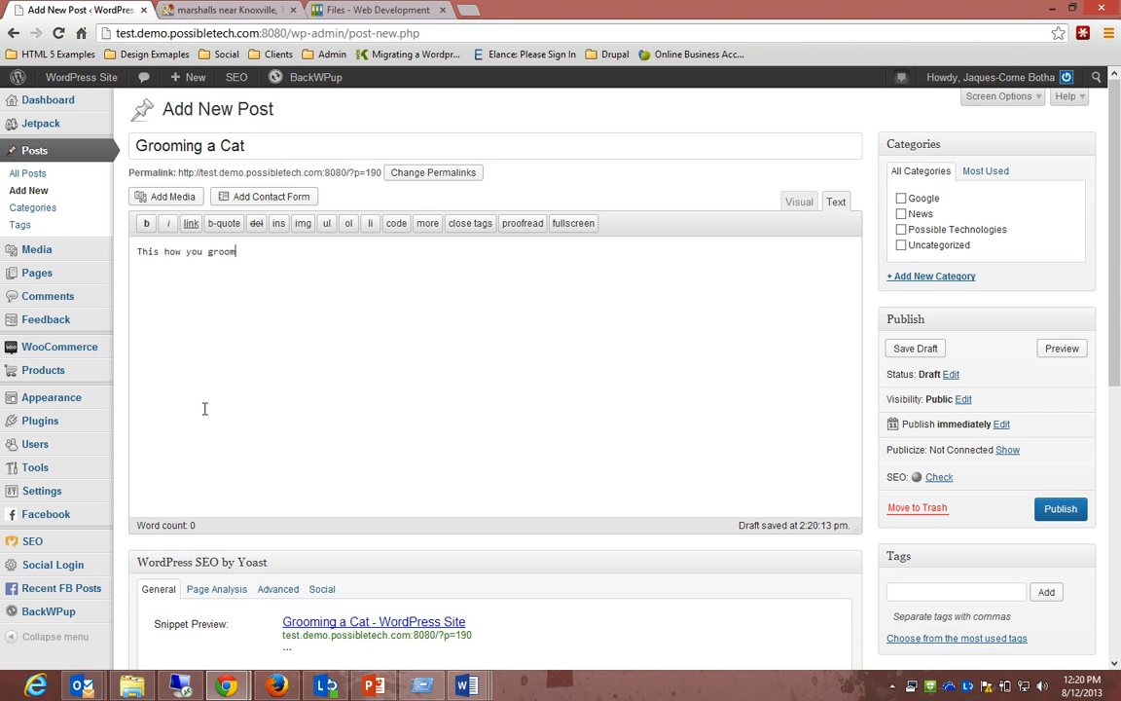
pyautogui.write(' a cat:')
pyautogui.press('Return')
pyautogui.press('Return')
pyautogui.click(469, 10)
pyautogui.write('lu')
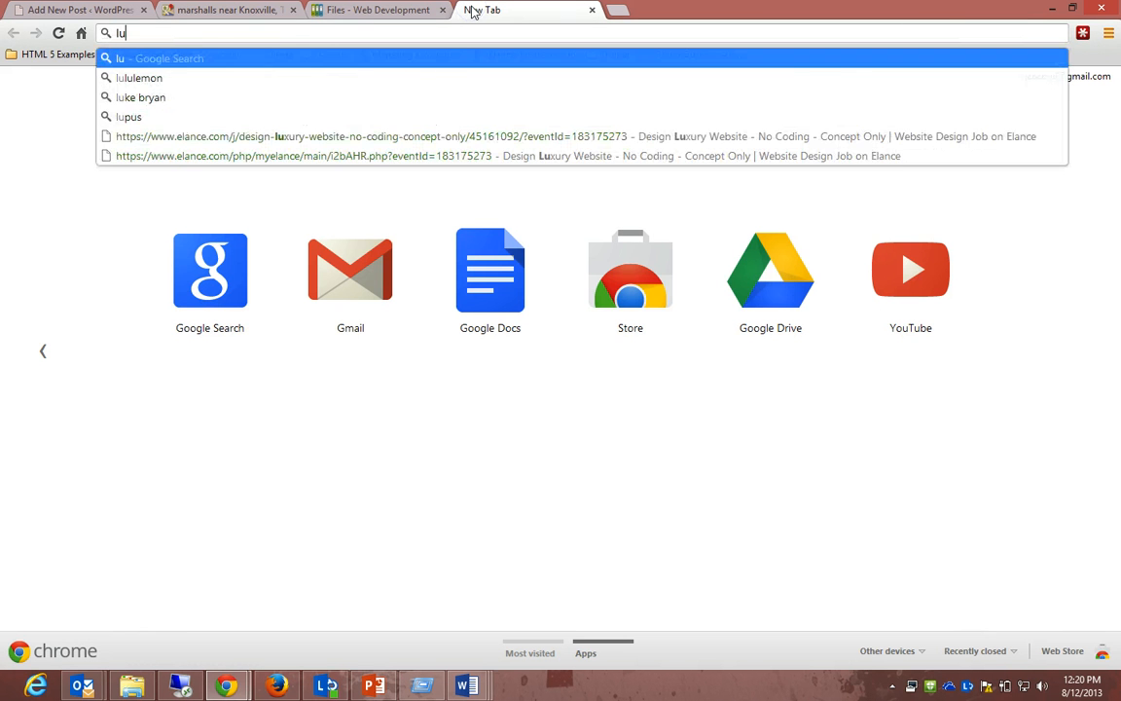
pyautogui.press('BackSpace')
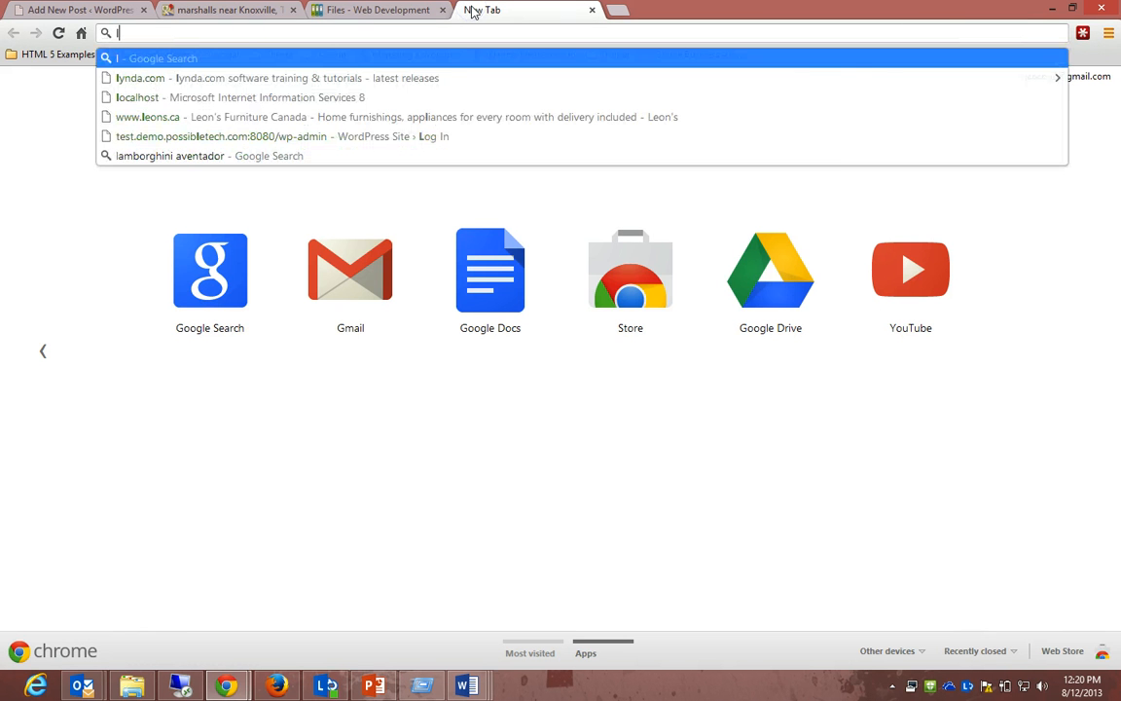
pyautogui.write('ore')
pyautogui.press('Down')
pyautogui.press('Return')
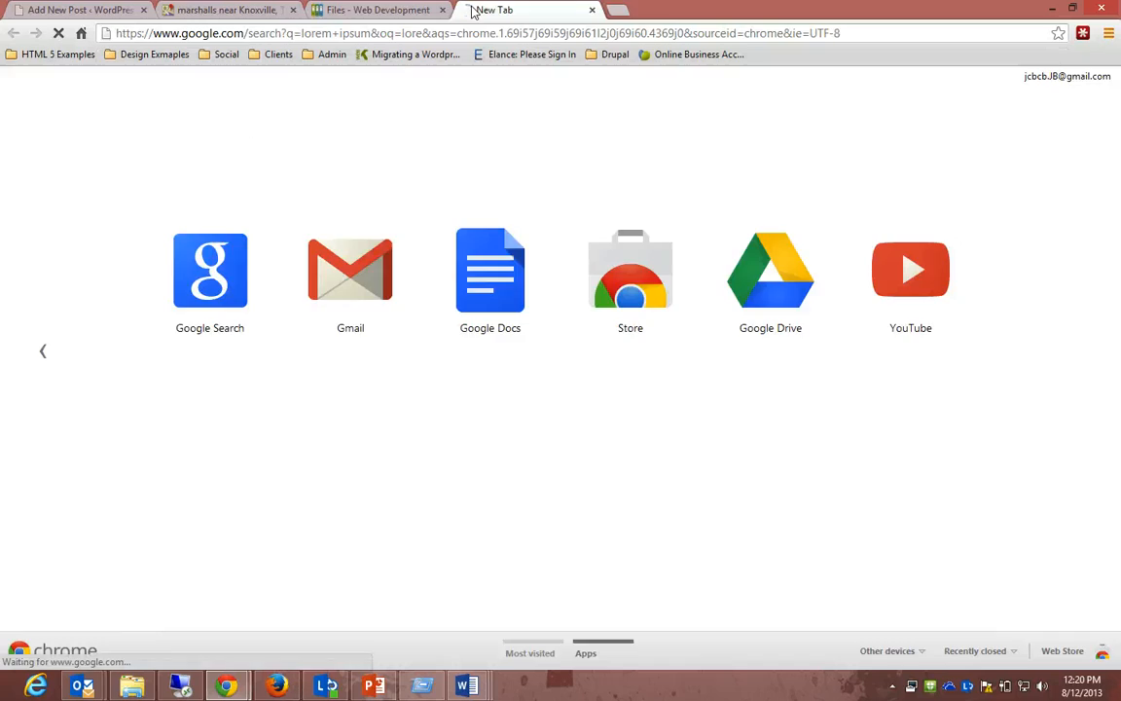
pyautogui.click(216, 220)
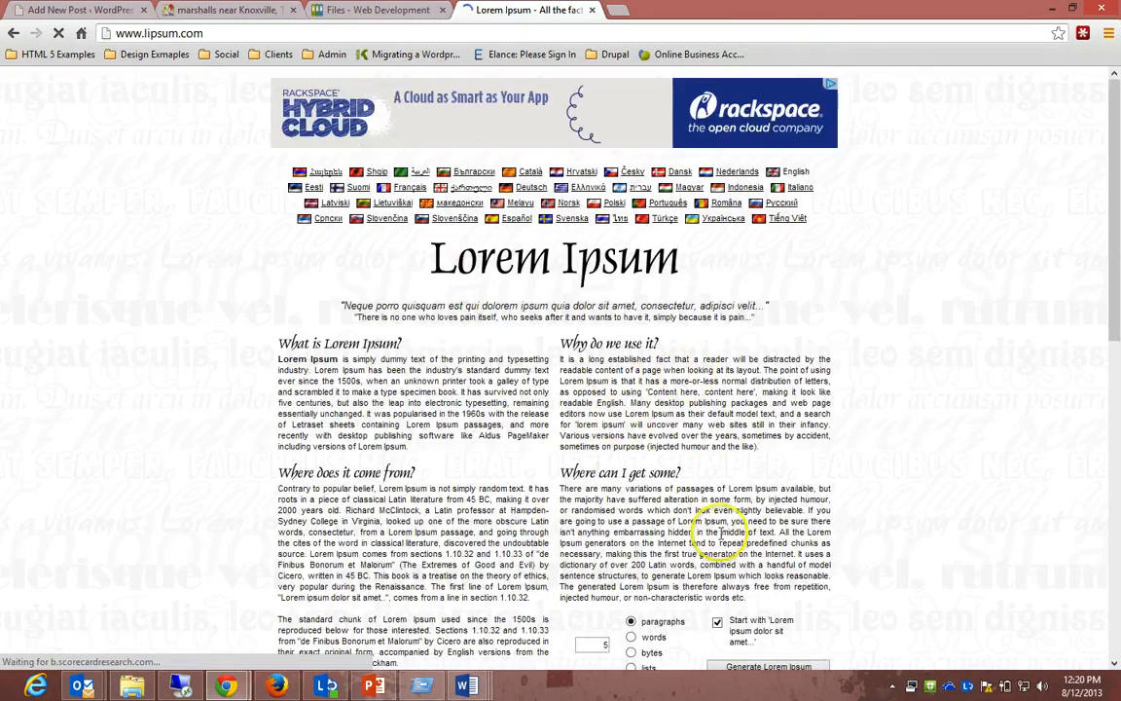
# Generate five paragraphs of Lorem Ipsum placeholder text with the default settings
pyautogui.scroll(-10, 714, 530)
pyautogui.scroll(9, 732, 341)
pyautogui.click(741, 562)
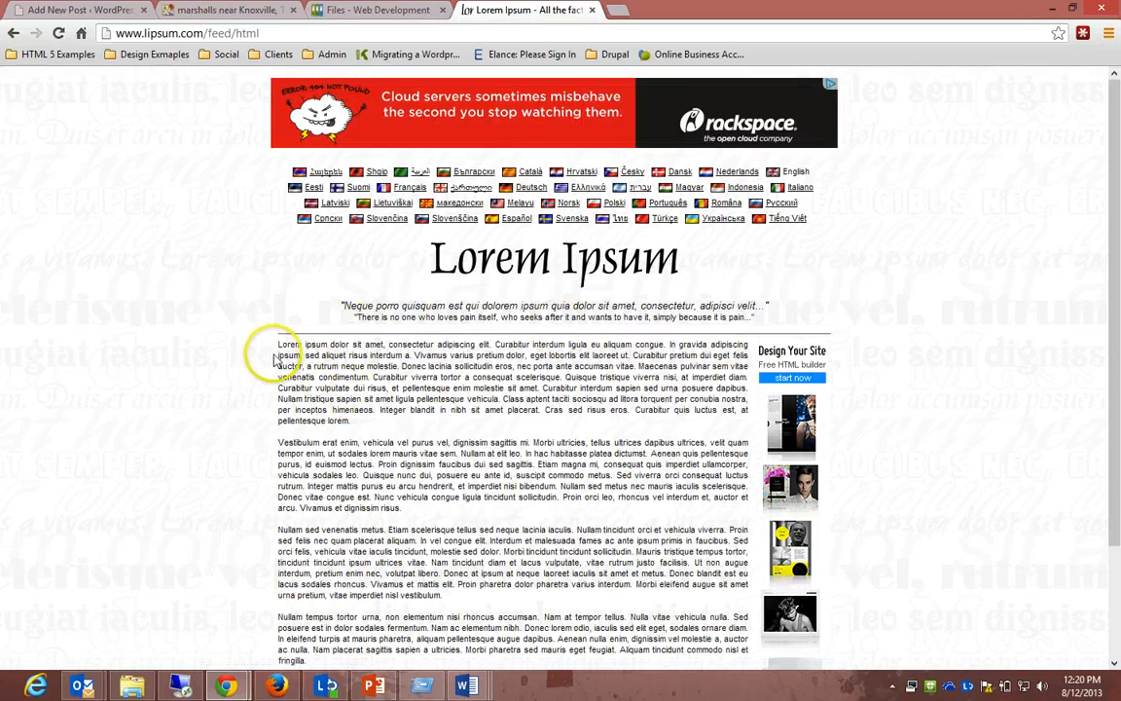
# Copy the first four generated paragraphs and paste them below the opening line of the Grooming a Cat post
pyautogui.moveTo(279, 345); pyautogui.dragTo(438, 570)
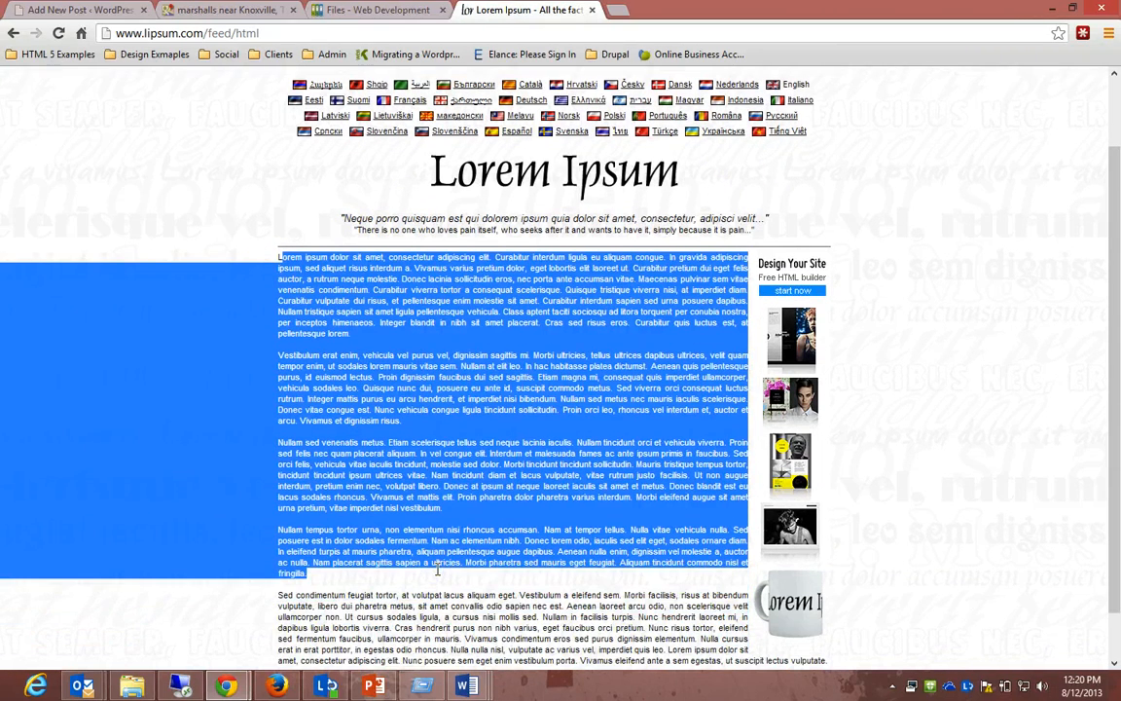
pyautogui.click(120, 9)
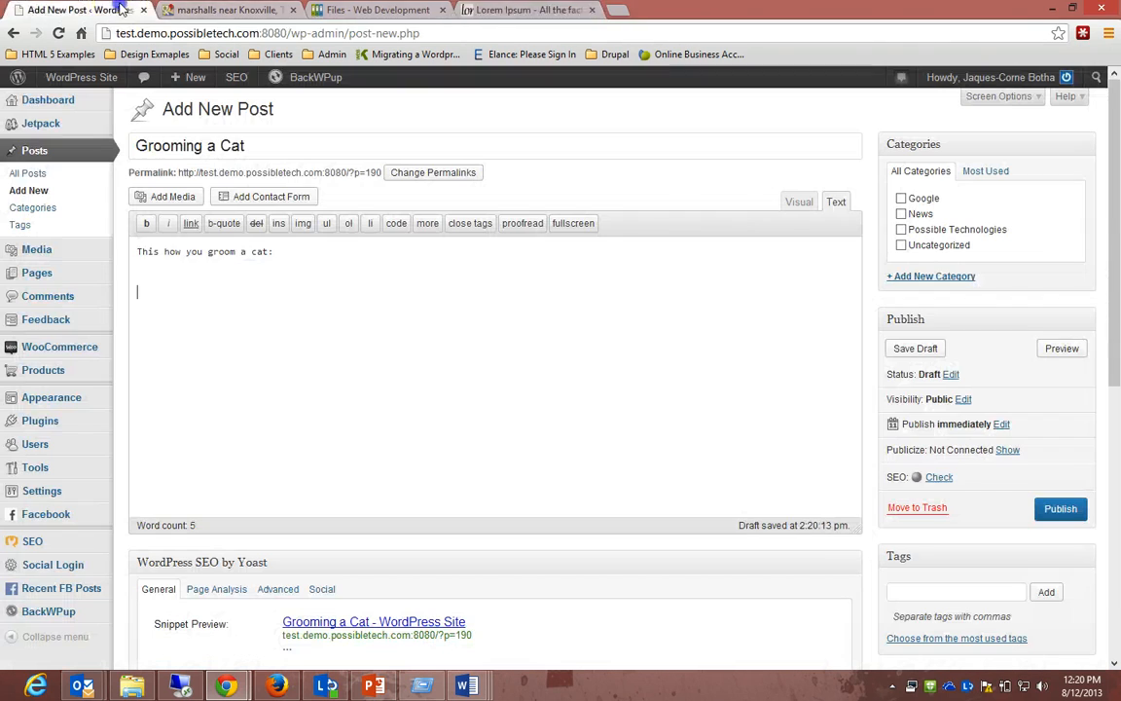
pyautogui.hotkey('ctrl', 'v')
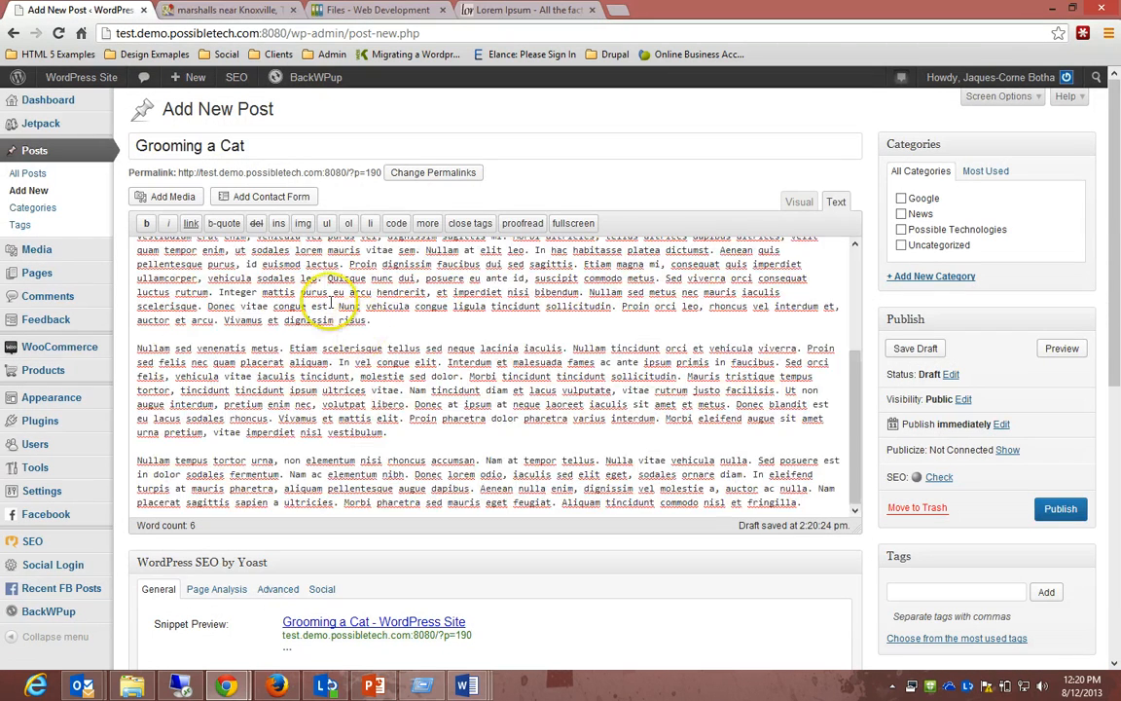
pyautogui.scroll(4, 312, 292)
pyautogui.scroll(-6, 319, 297)
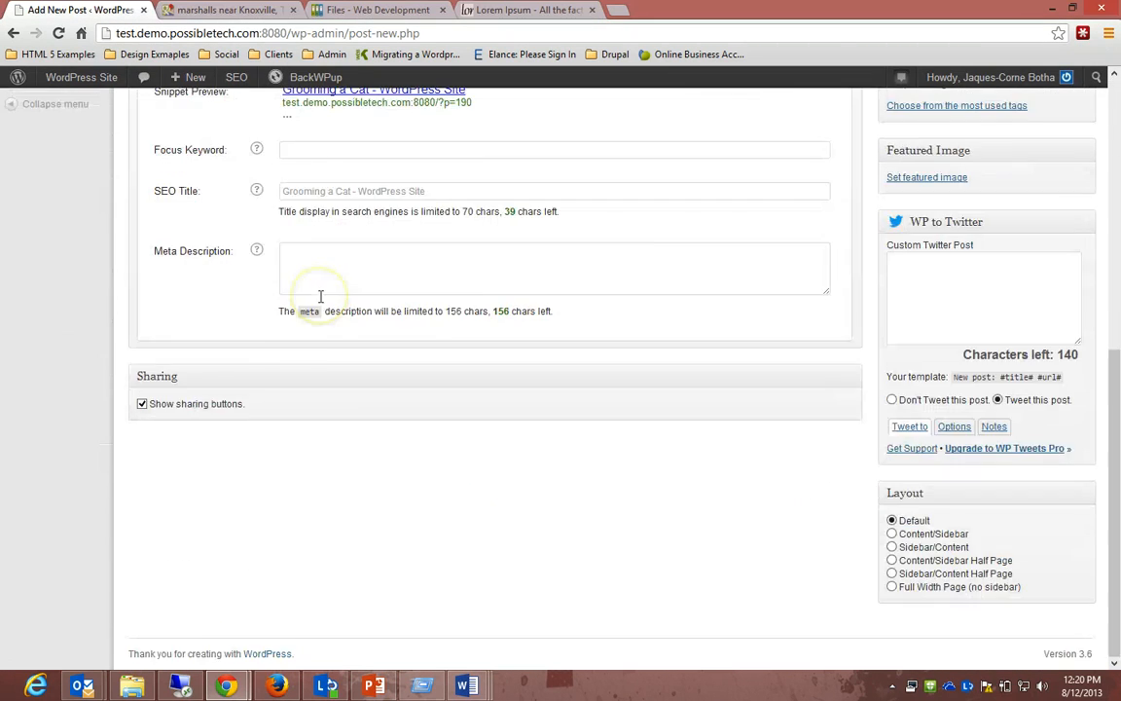
pyautogui.scroll(6, 319, 297)
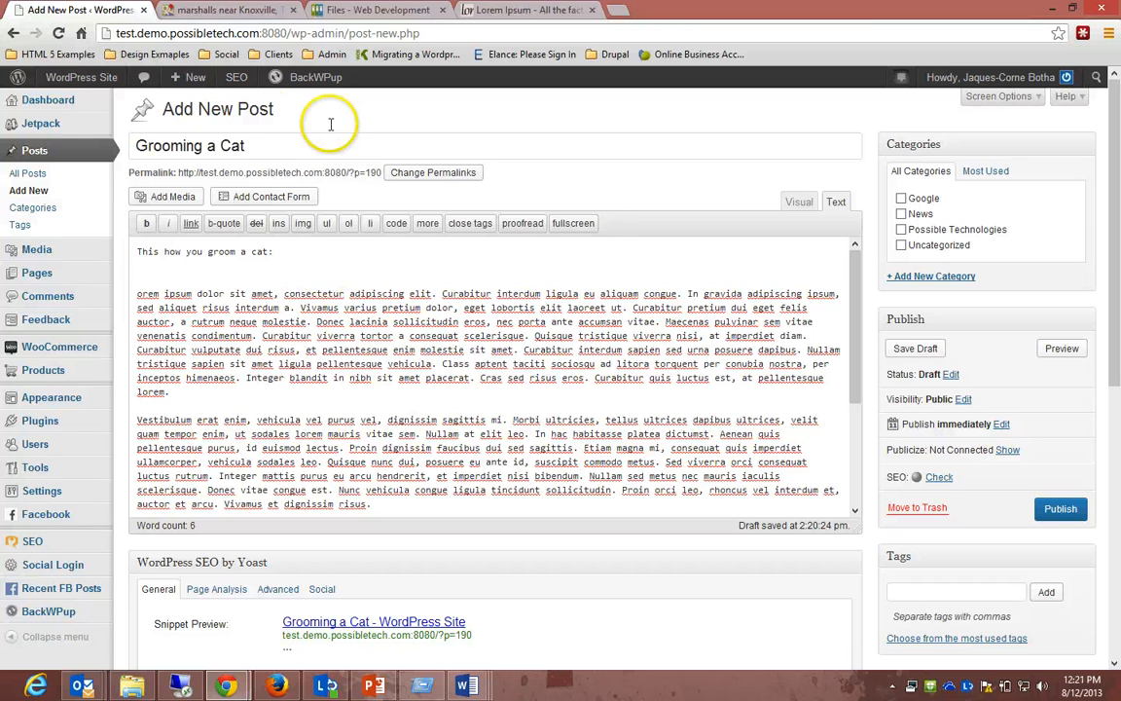
pyautogui.scroll(-5, 347, 322)
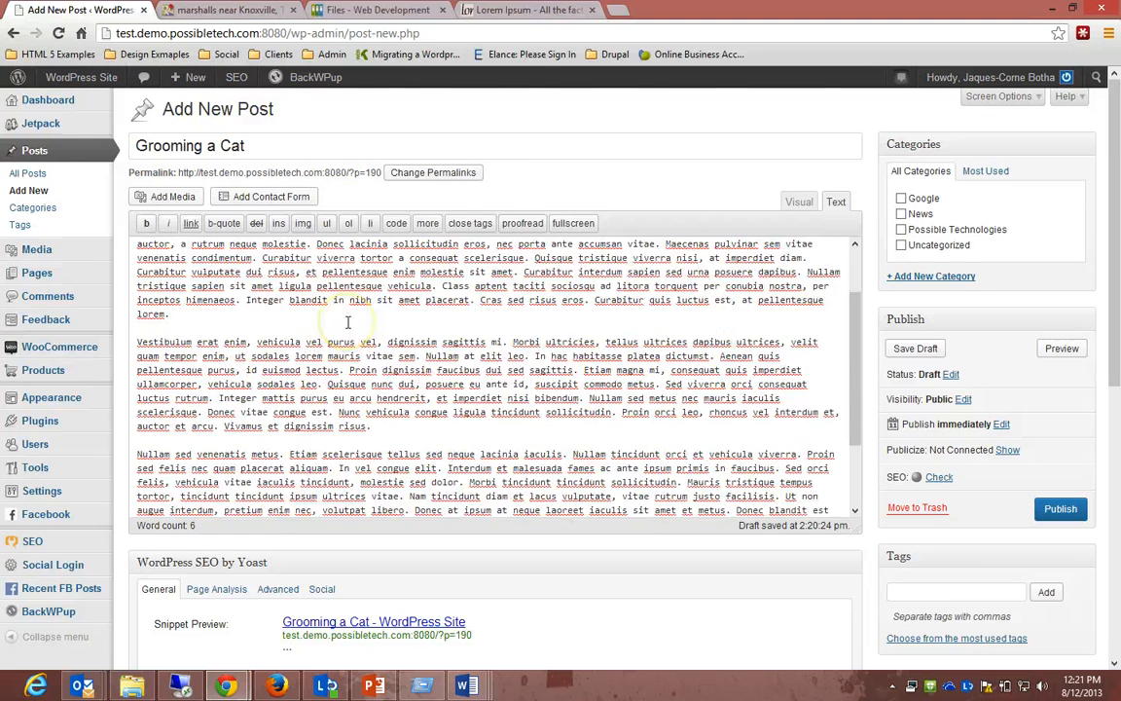
pyautogui.scroll(5, 348, 321)
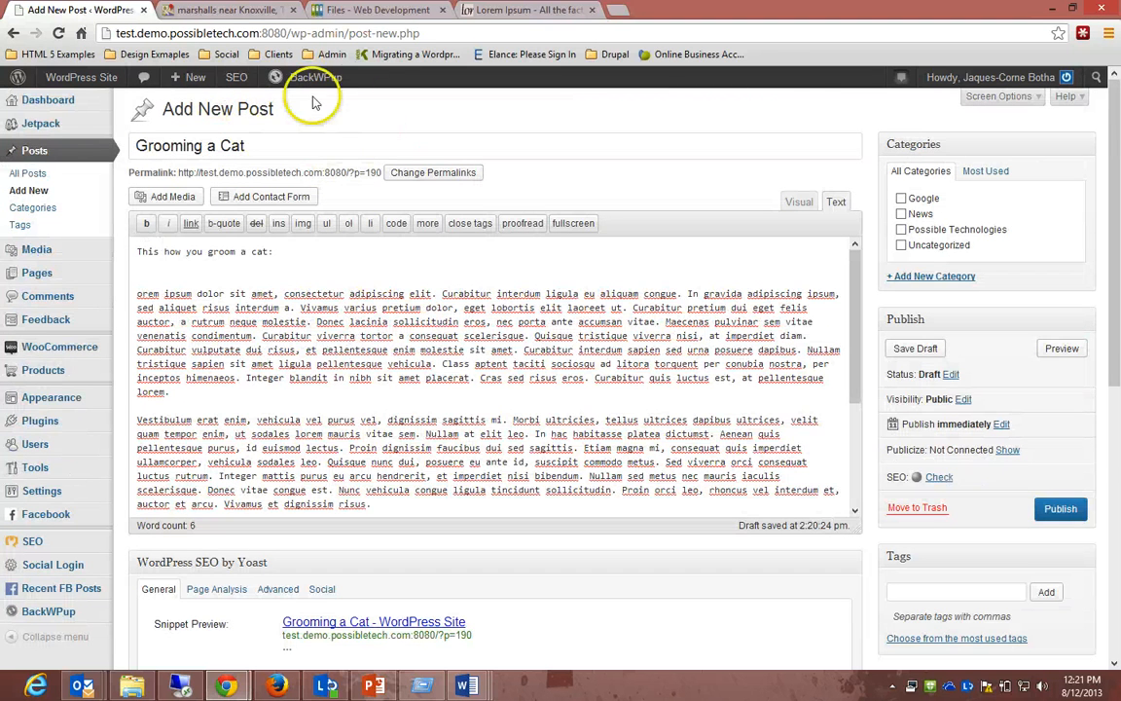
# Enter "CAT, CAT GROOMING" as the post's SEO focus keyword and choose the suggestion "cat pet grooming"
pyautogui.scroll(-10, 243, 267)
pyautogui.scroll(3, 243, 267)
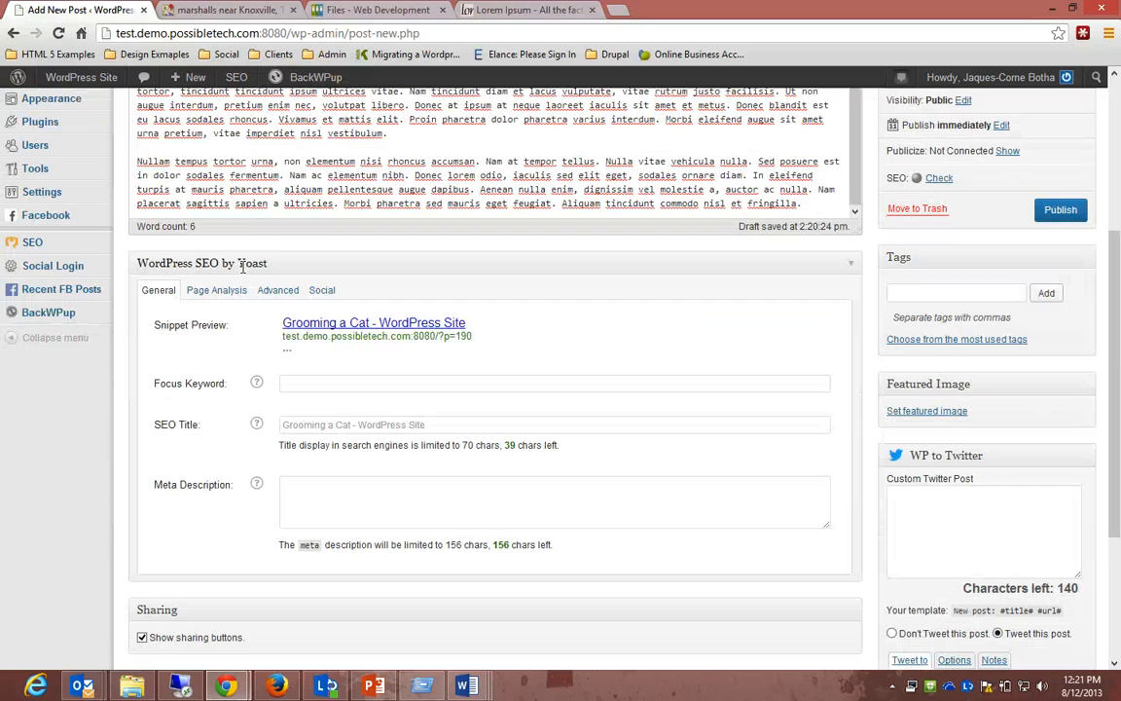
pyautogui.click(302, 384)
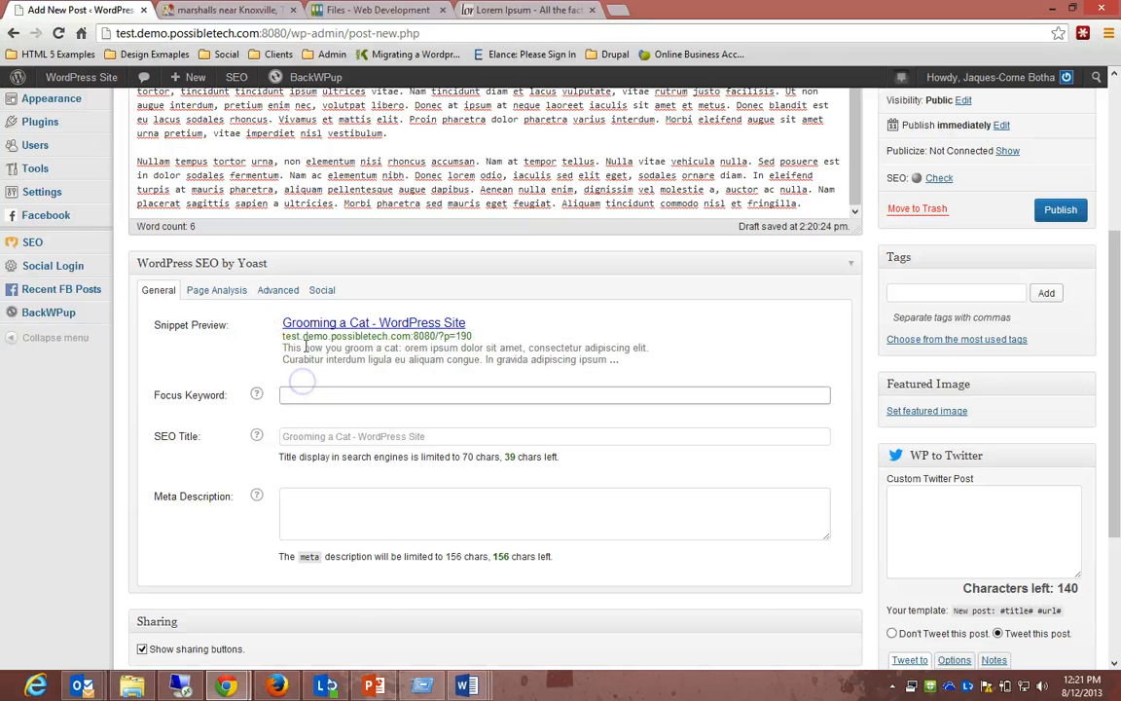
pyautogui.scroll(2, 243, 364)
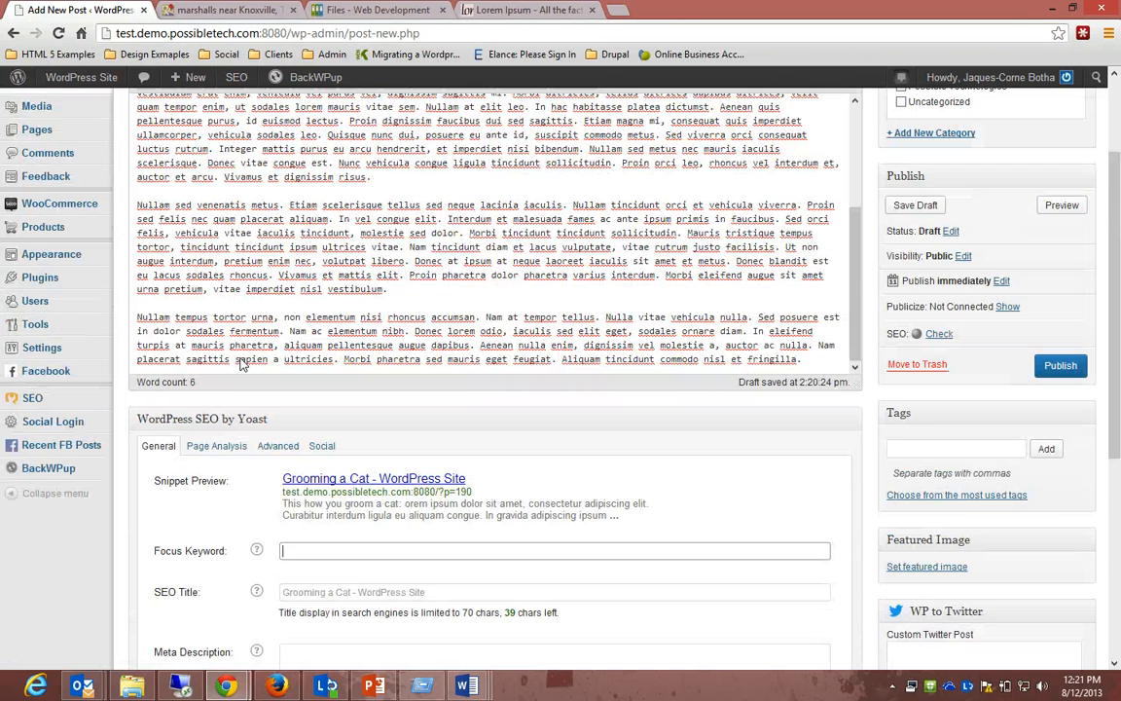
pyautogui.scroll(-1, 242, 364)
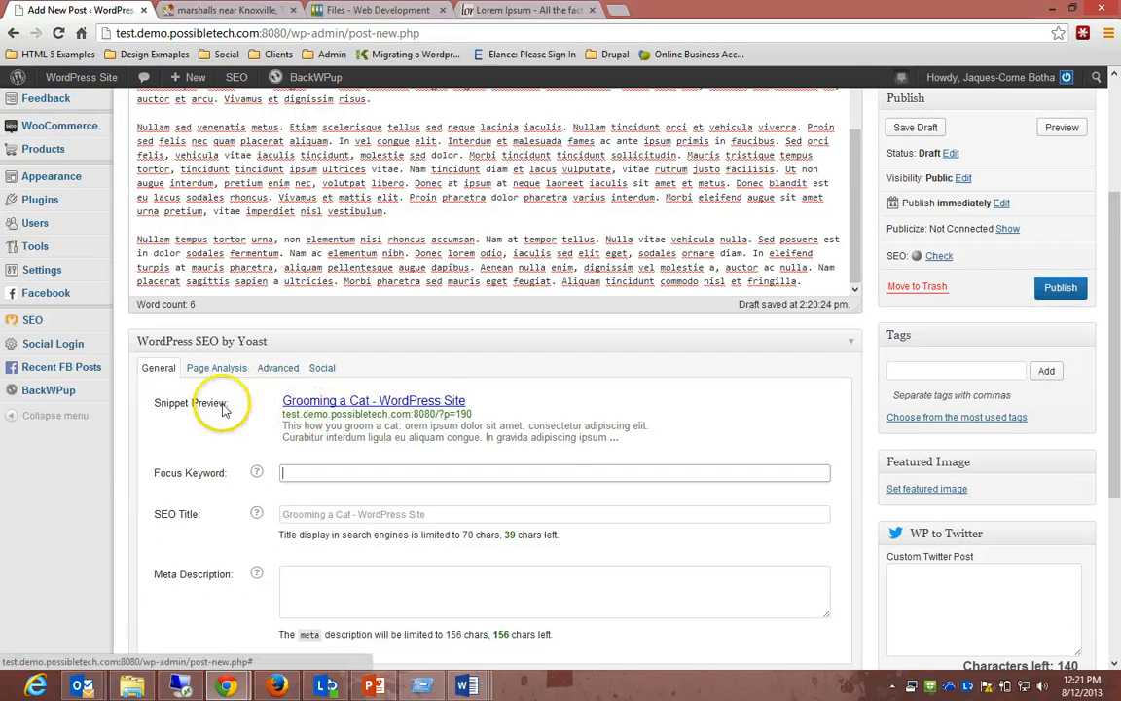
pyautogui.click(508, 473)
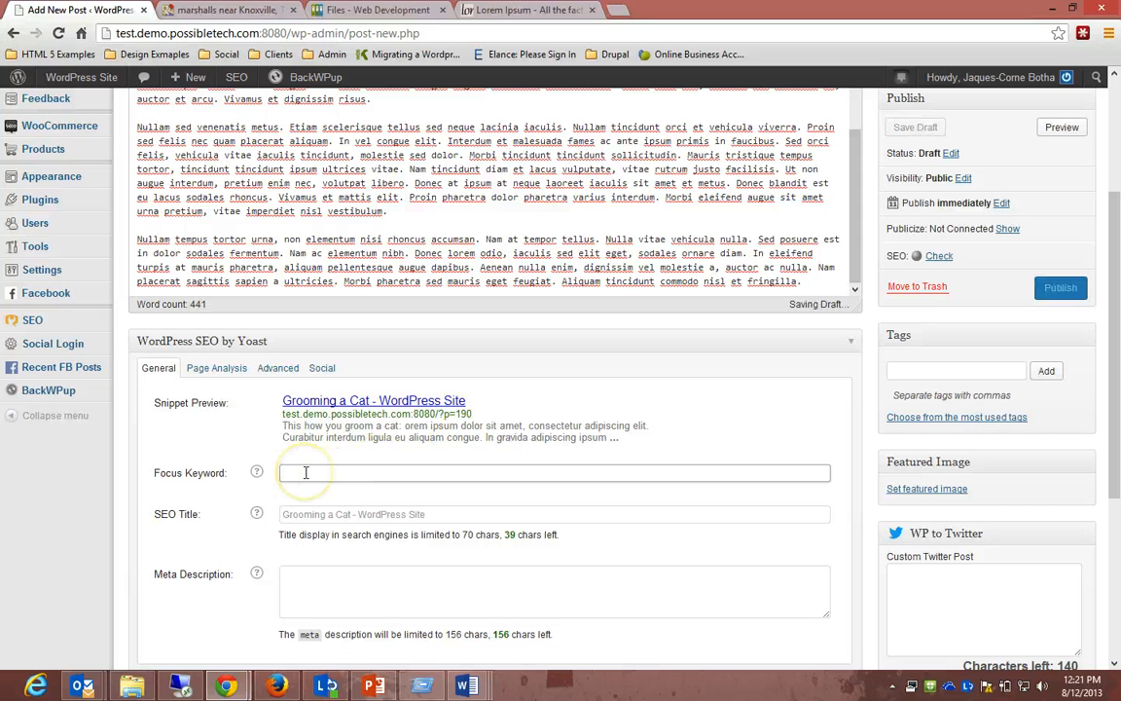
pyautogui.write('CAT')
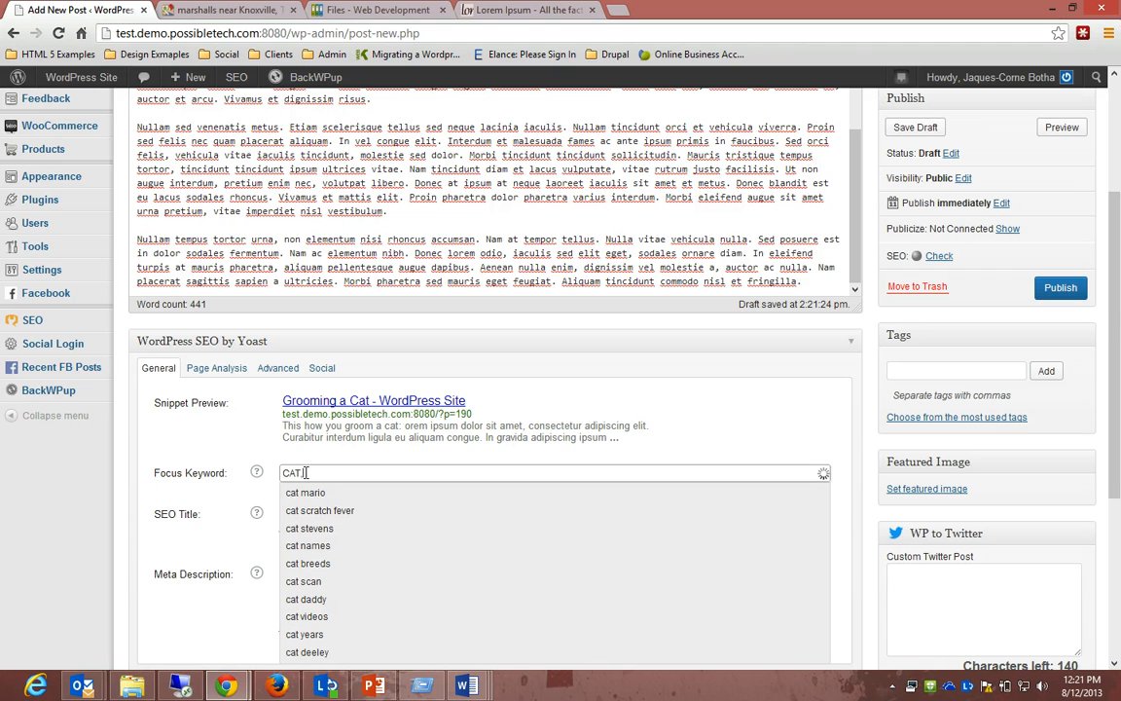
pyautogui.write(', CA')
pyautogui.press('BackSpace')
pyautogui.write('AT GROOMING')
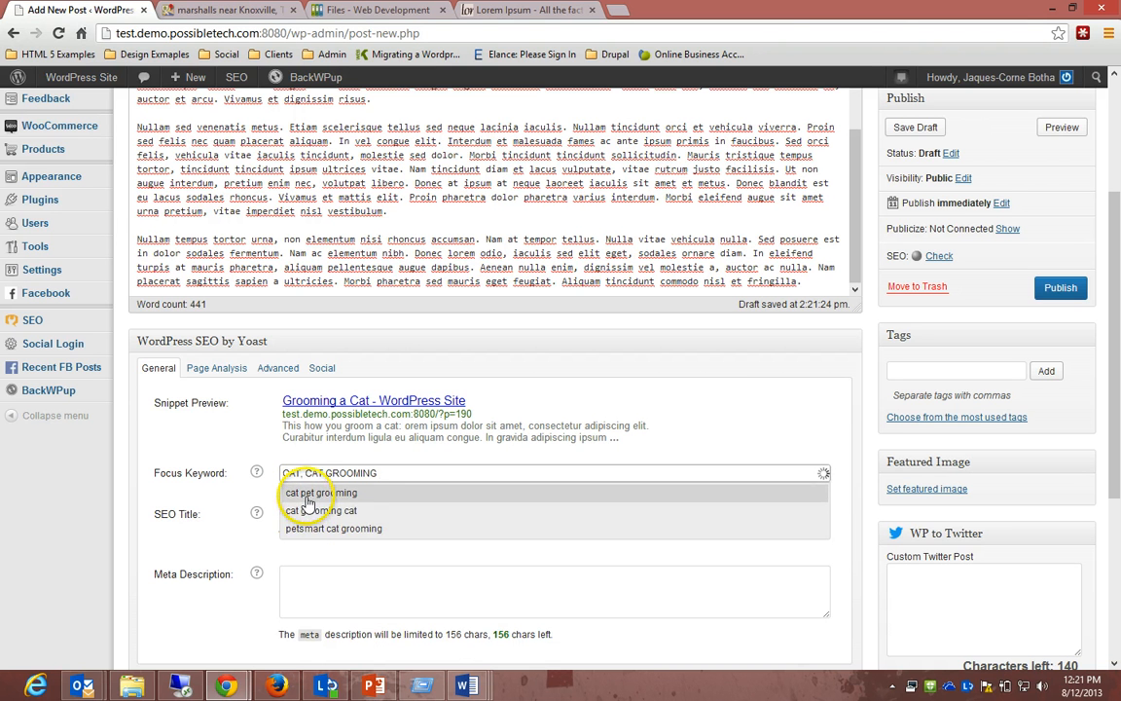
pyautogui.click(326, 493)
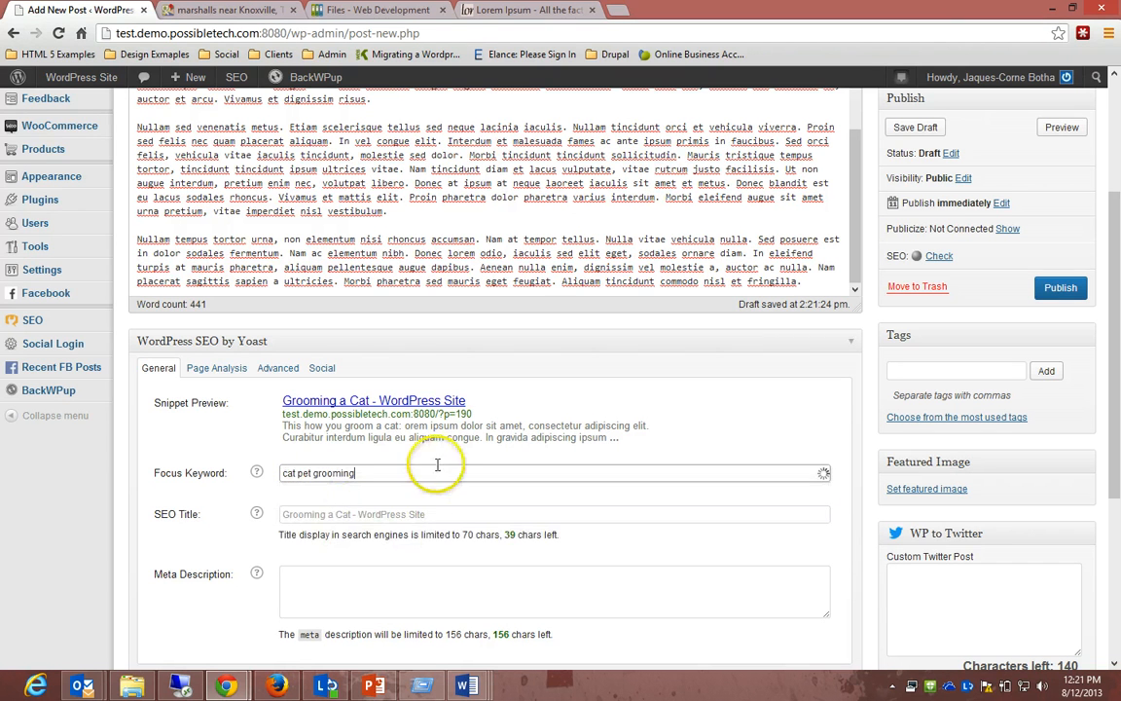
# Set the post's SEO title to "Are you pets groomed?"
pyautogui.click(284, 513)
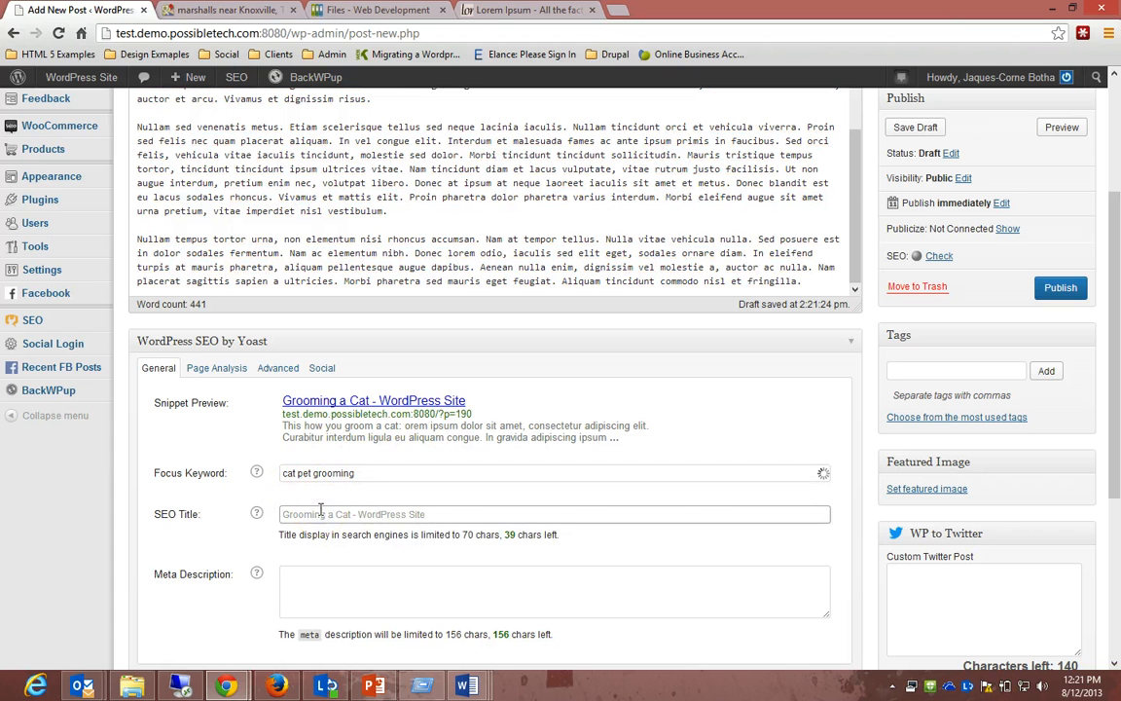
pyautogui.write('Are y')
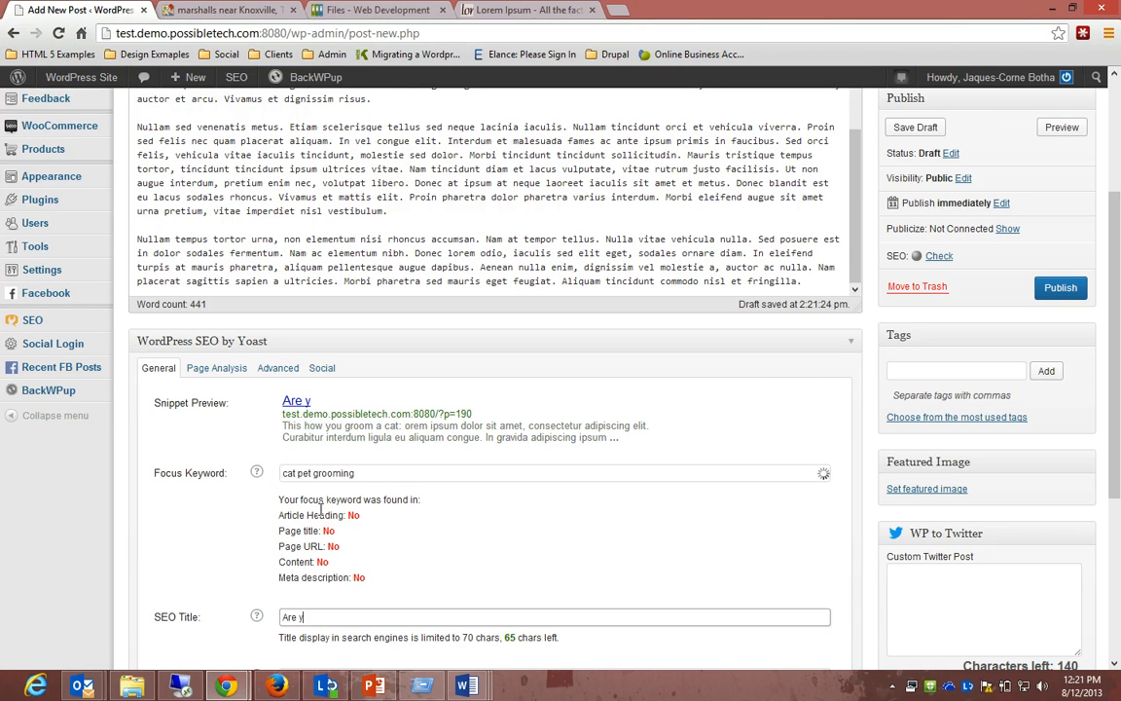
pyautogui.write('ou pets groomed')
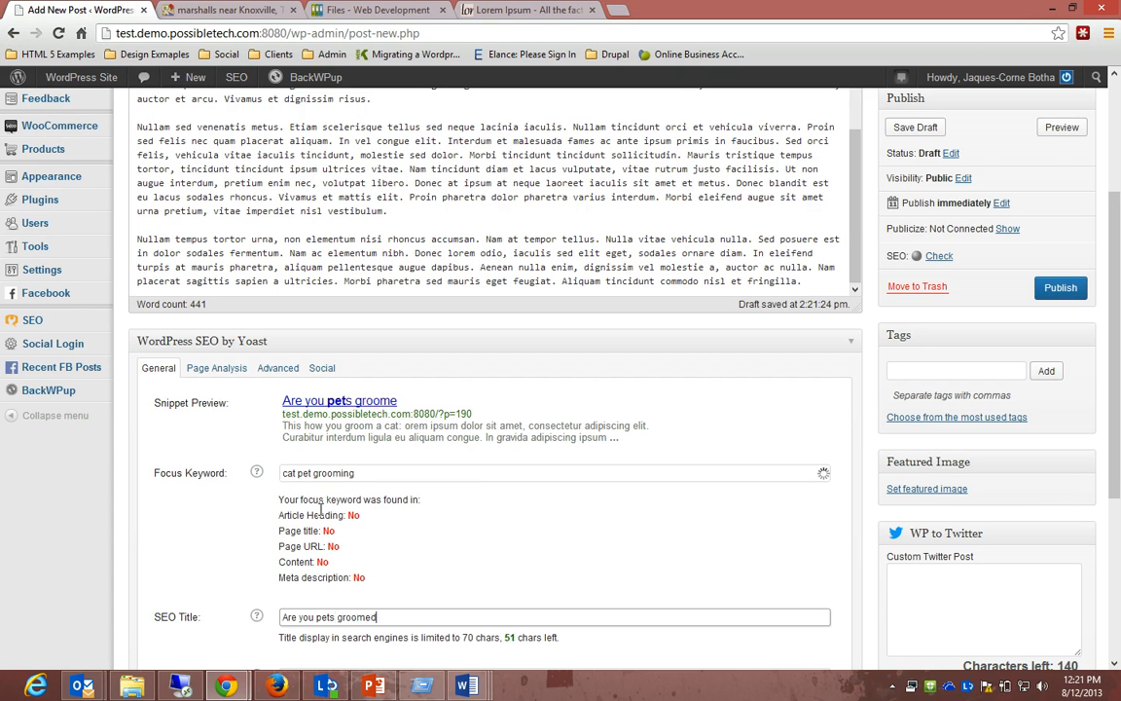
pyautogui.click(401, 505)
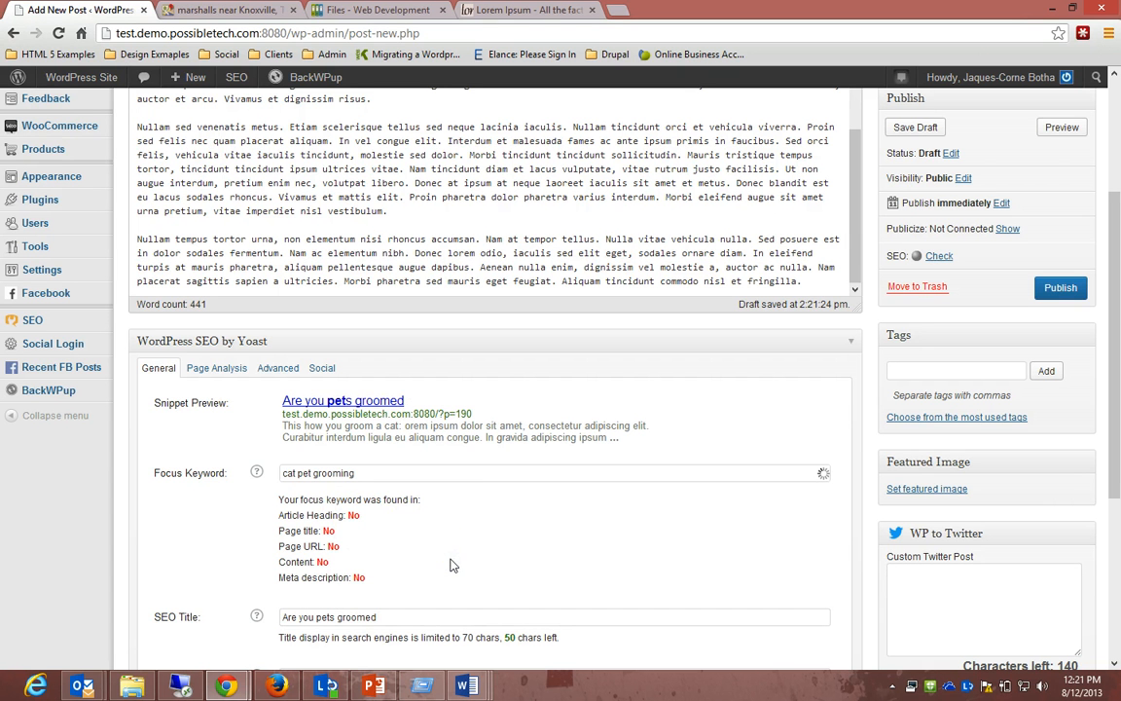
pyautogui.click(399, 617)
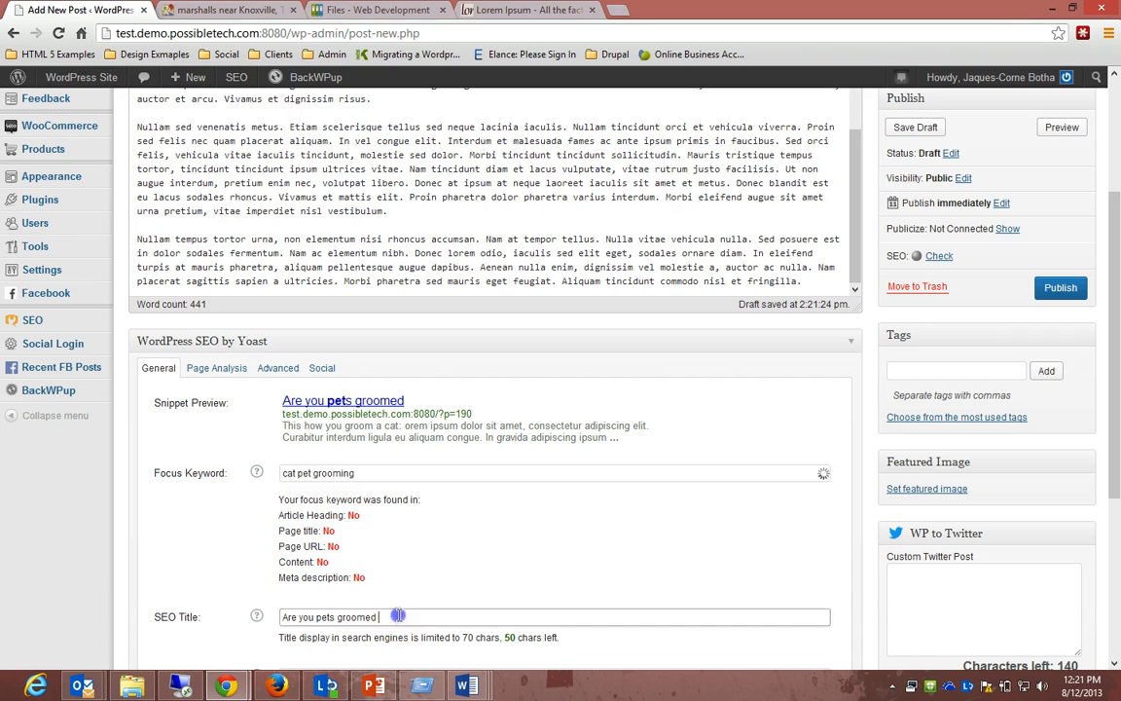
pyautogui.write('?')
pyautogui.press('BackSpace')
pyautogui.press('BackSpace')
pyautogui.write('?')
# Replace the post's SEO title with "Who is grooming your Cat?"
pyautogui.scroll(-3, 399, 617)
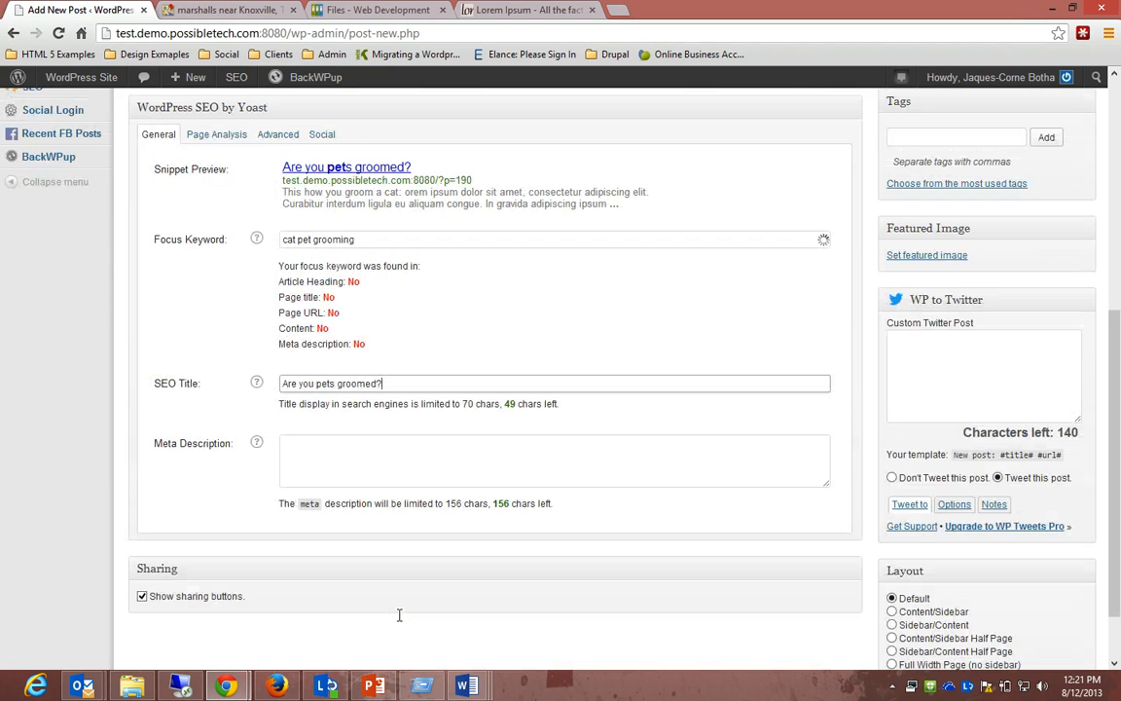
pyautogui.click(389, 385)
pyautogui.moveTo(390, 386); pyautogui.dragTo(286, 390)
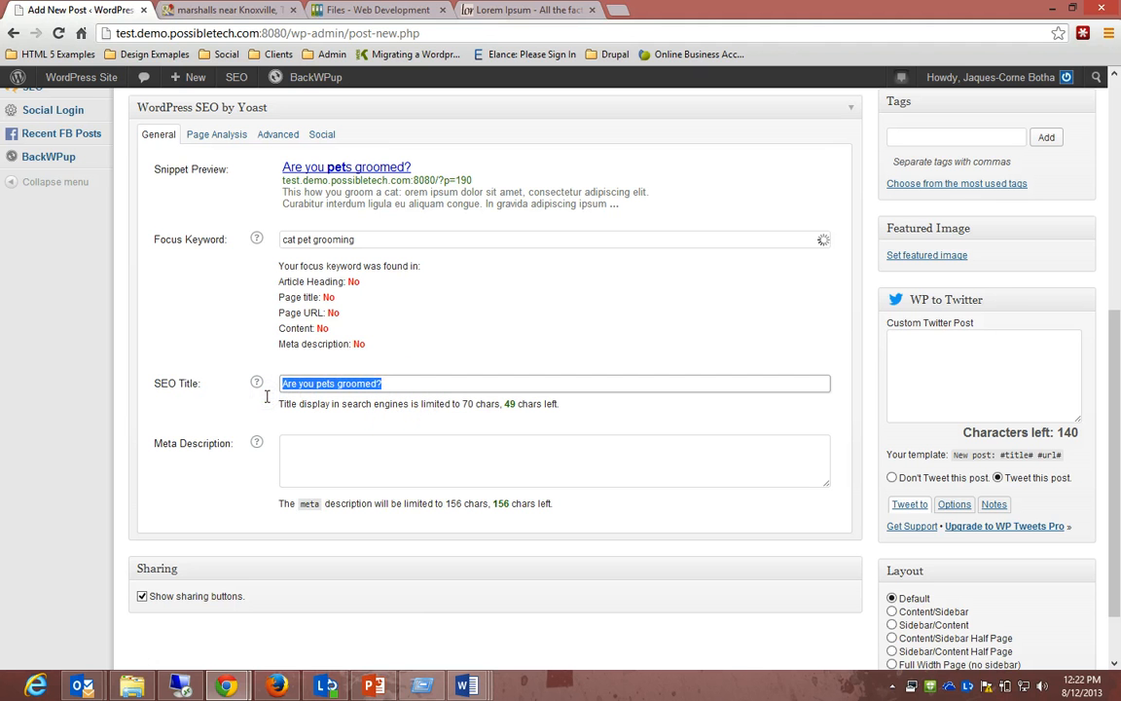
pyautogui.write('Who is groom')
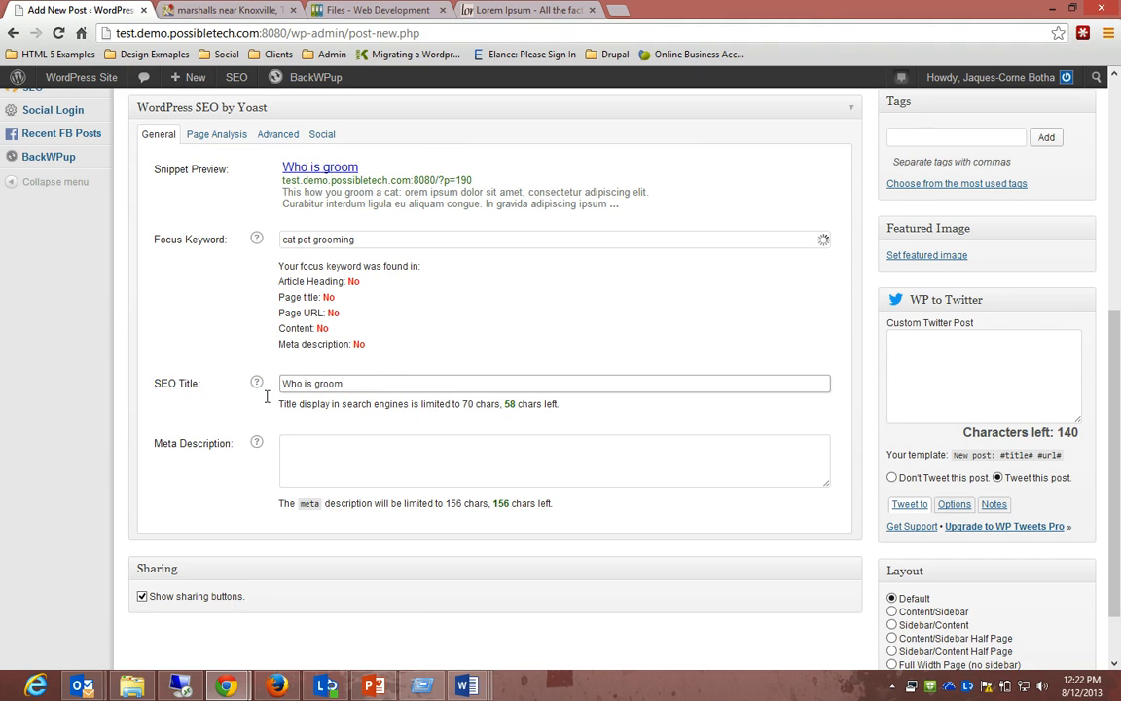
pyautogui.write('ing')
pyautogui.press('BackSpace')
pyautogui.press('BackSpace')
pyautogui.press('BackSpace')
pyautogui.write('ing your ')
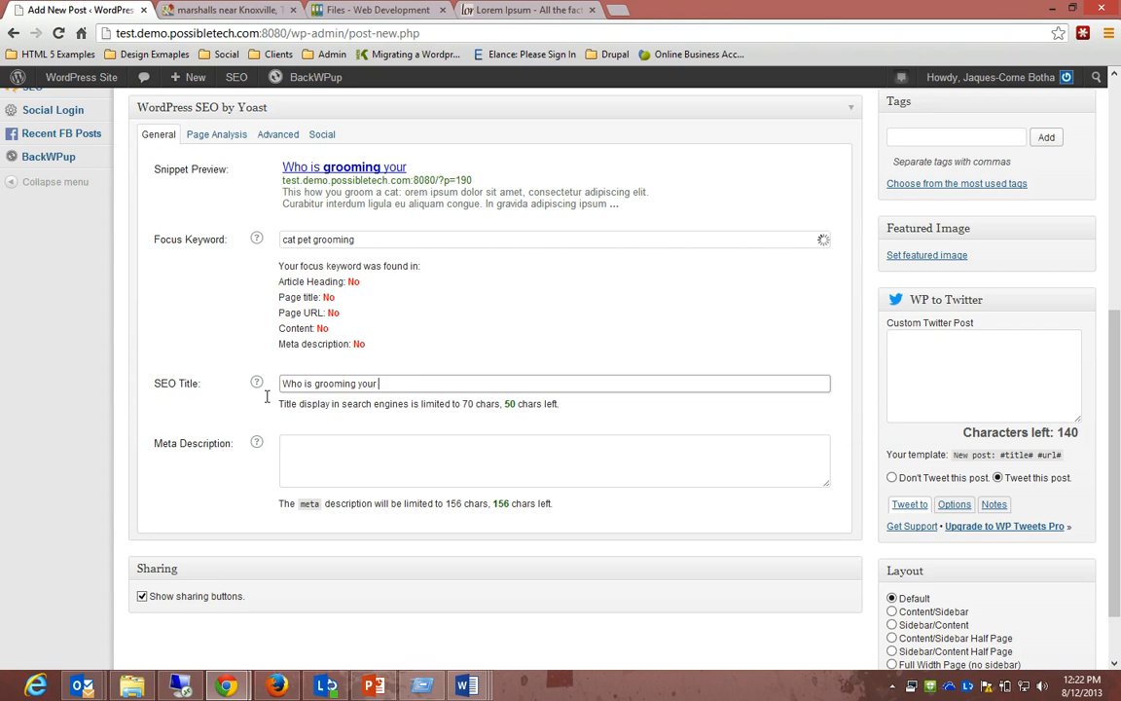
pyautogui.write('Cat?')
pyautogui.click(359, 424)
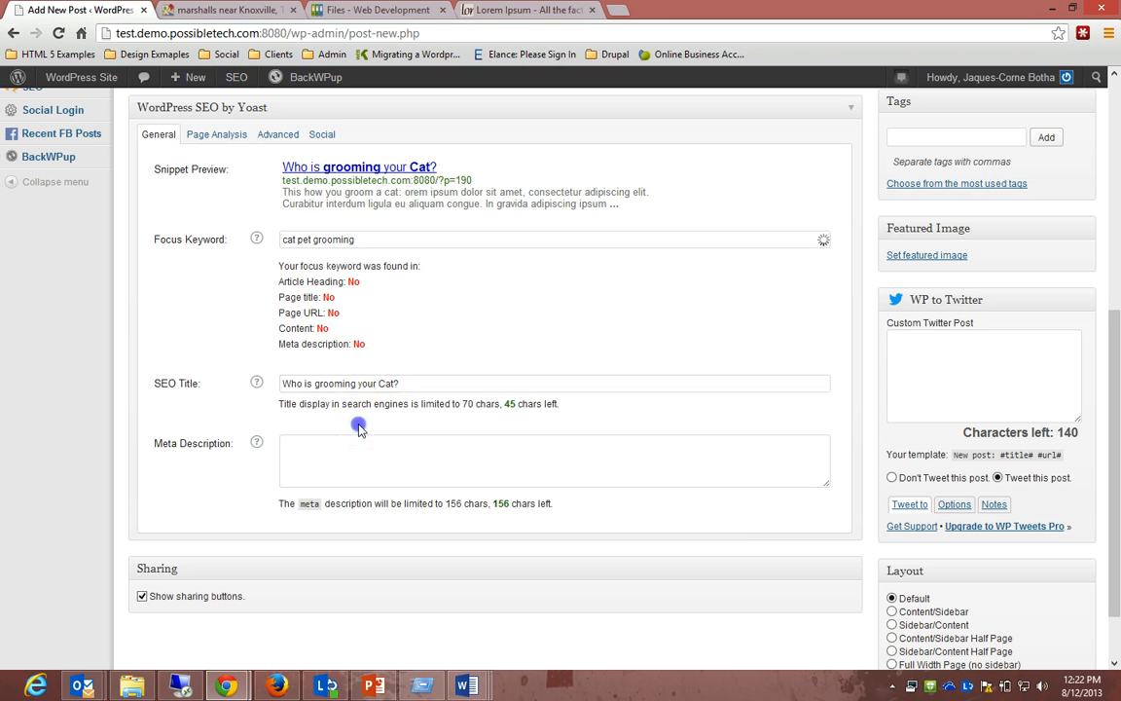
# Set the meta description to "This is all about getting the right people to Groom your cat for you. Never go for someone you don't want to."
pyautogui.click(342, 439)
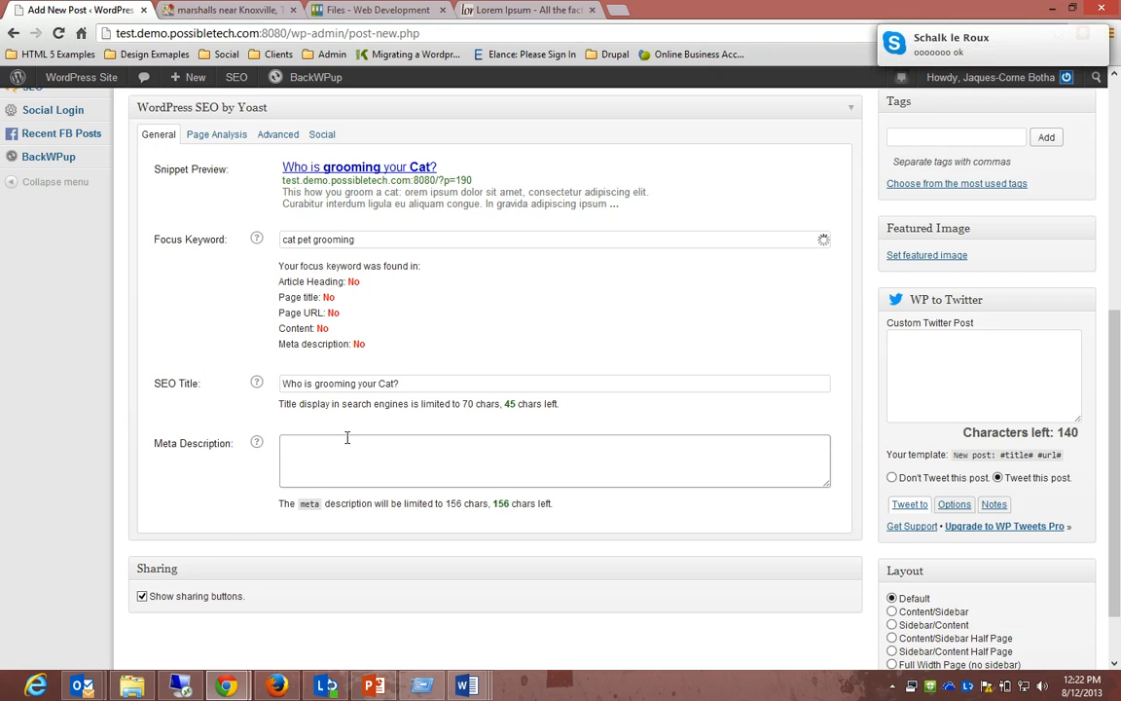
pyautogui.write('This is all about')
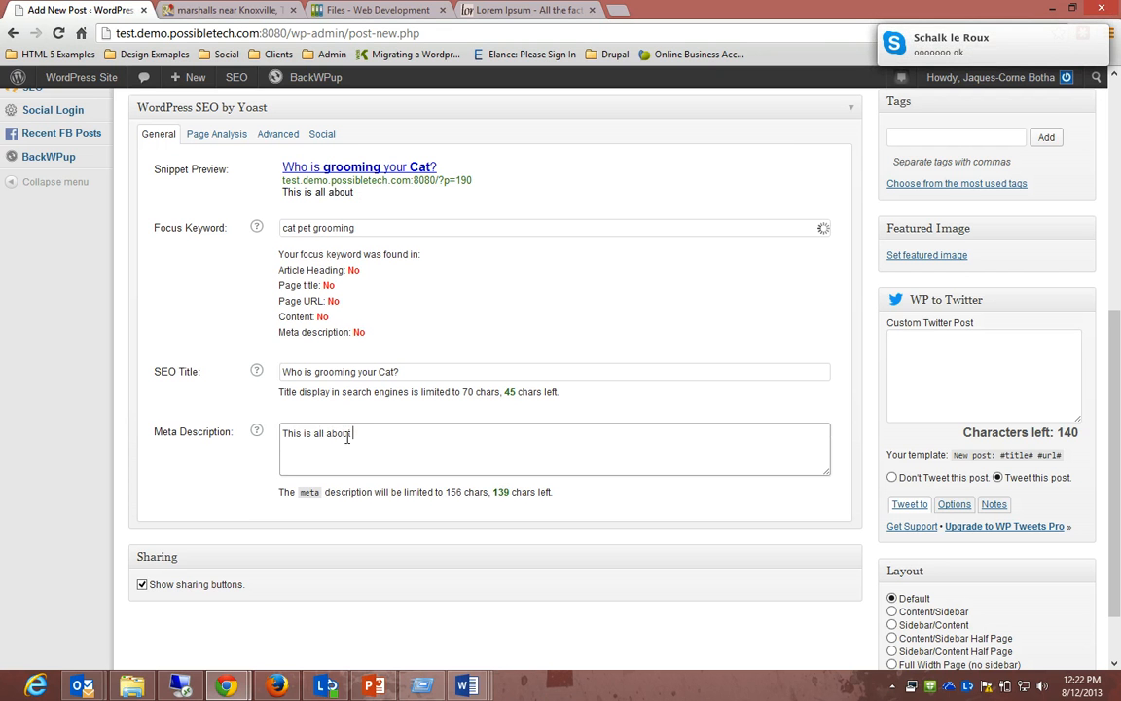
pyautogui.write(' Grooming')
pyautogui.press('BackSpace')
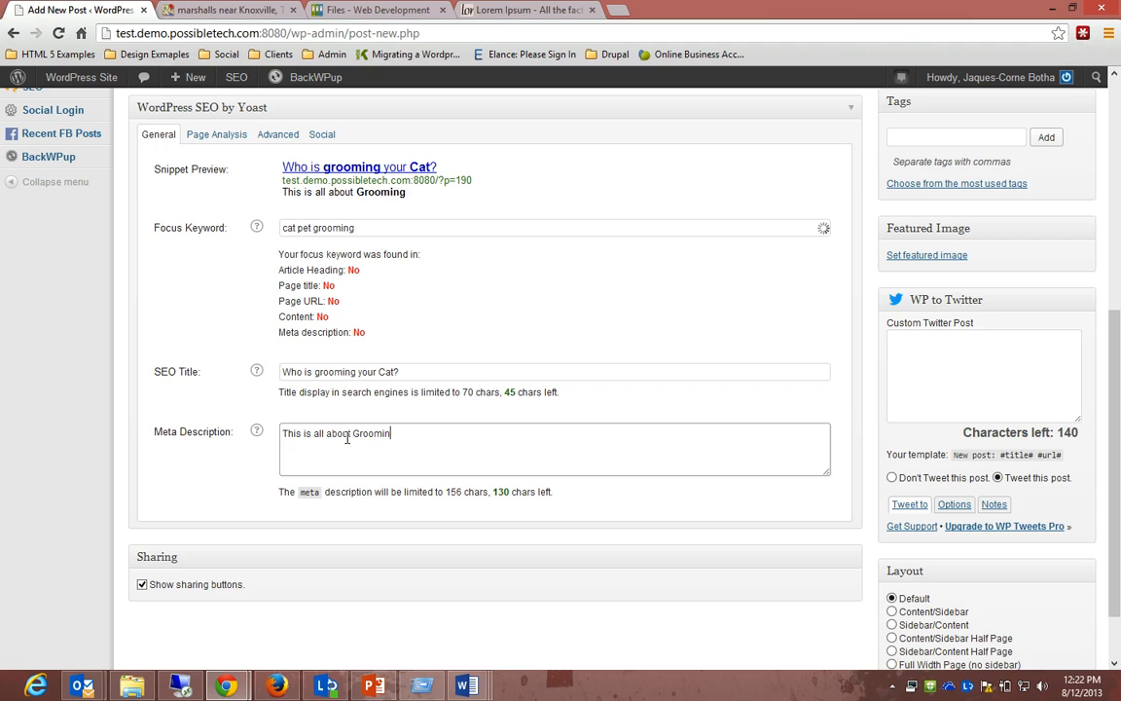
pyautogui.press('BackSpace')
pyautogui.press('BackSpace')
pyautogui.press('BackSpace')
pyautogui.press('BackSpace')
pyautogui.press('BackSpace')
pyautogui.press('BackSpace')
pyautogui.press('BackSpace')
pyautogui.write('getting t')
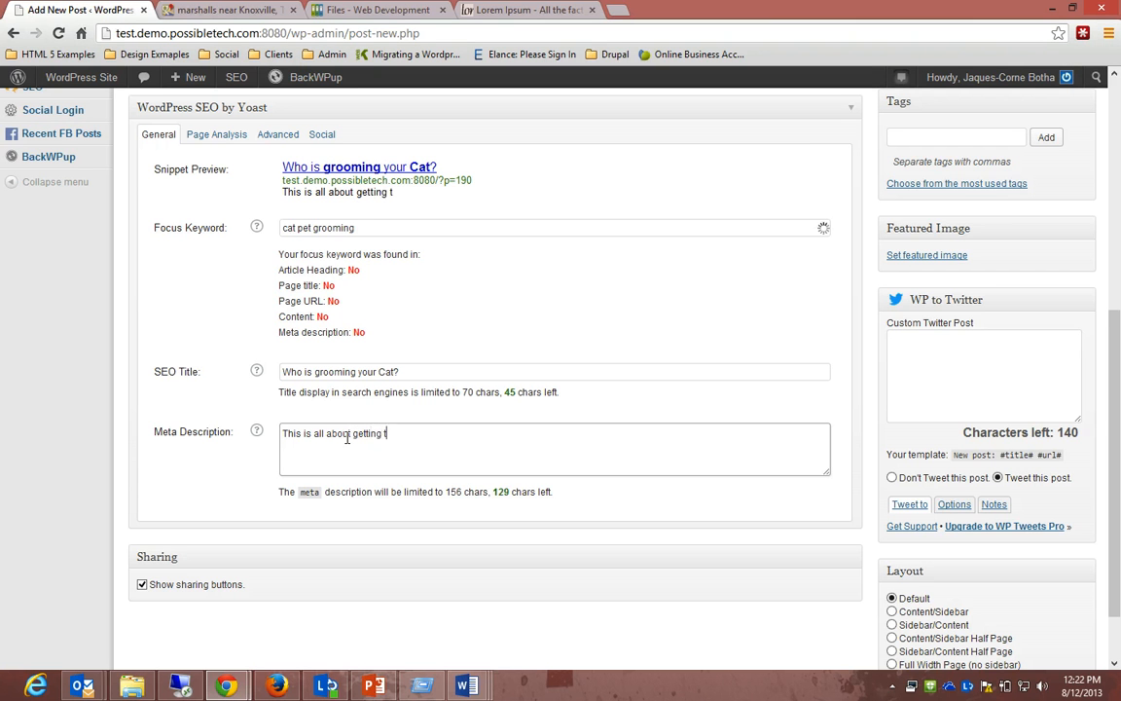
pyautogui.write('he right people to ')
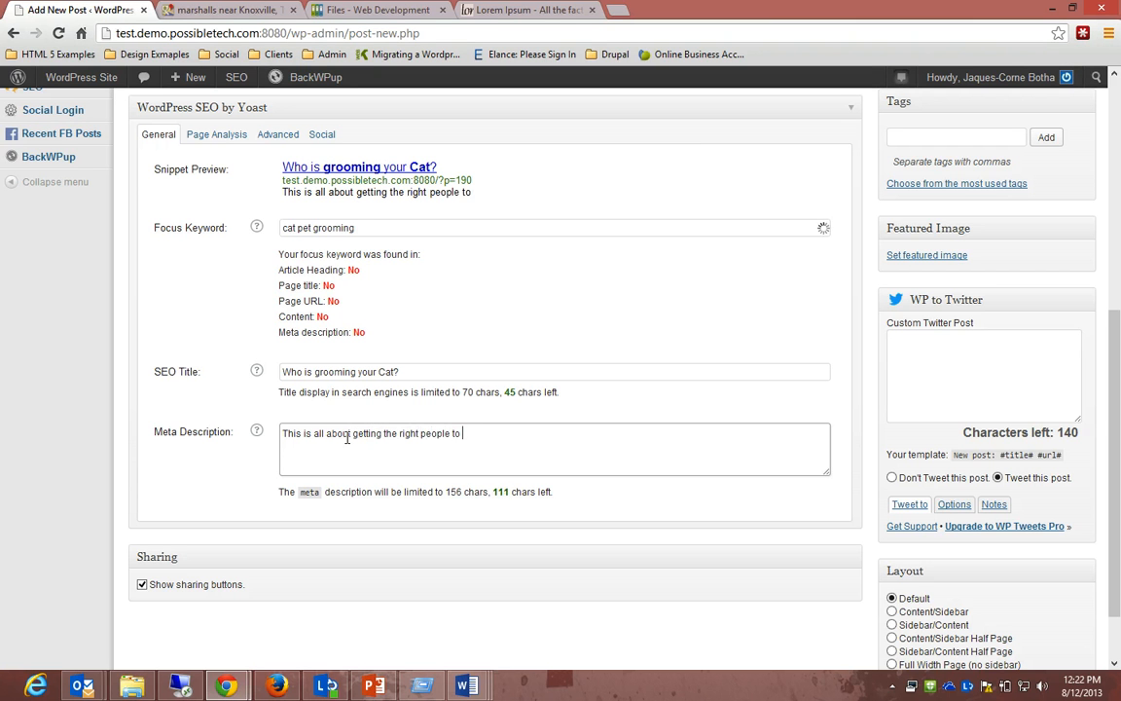
pyautogui.write('Groom your s')
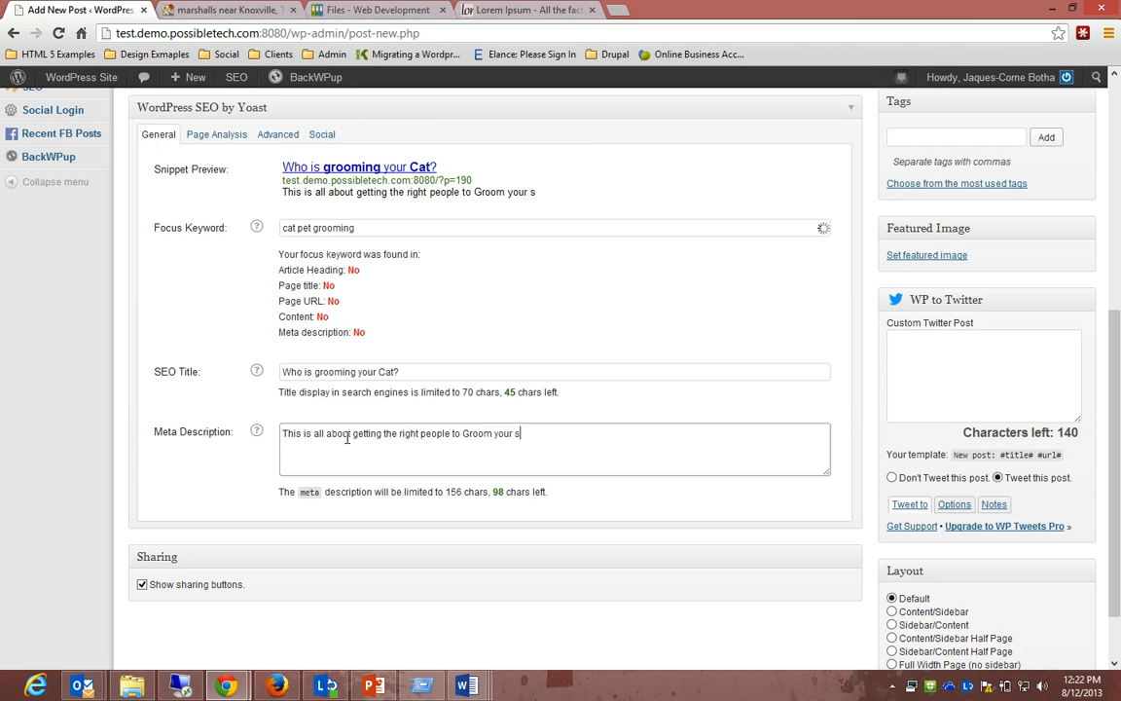
pyautogui.press('BackSpace')
pyautogui.write('cat fyo')
pyautogui.press('BackSpace')
pyautogui.press('BackSpace')
pyautogui.write('or you.')
pyautogui.write('Never ')
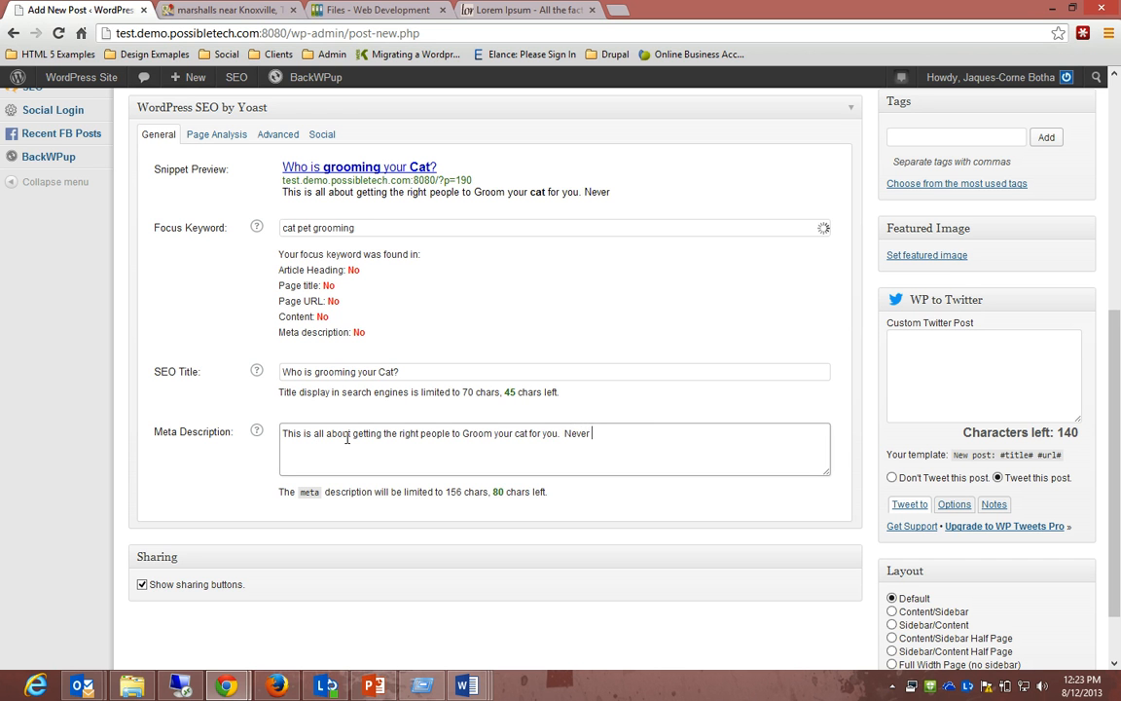
pyautogui.write('go for someone y')
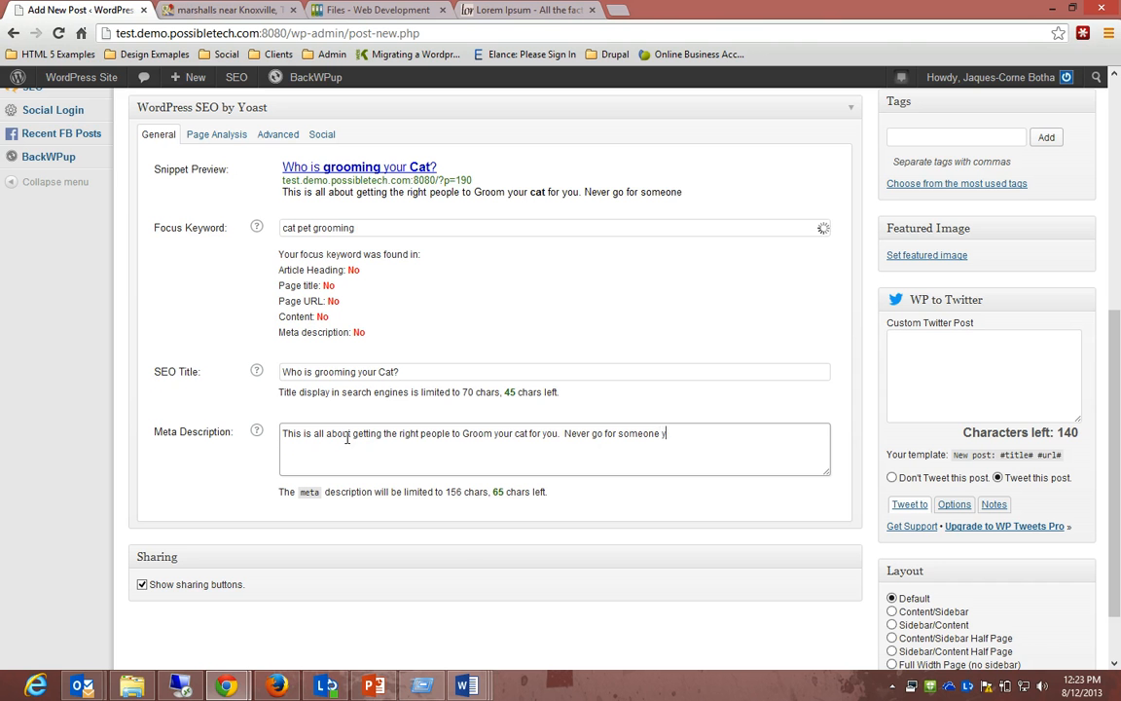
pyautogui.write("ou don't want to.")
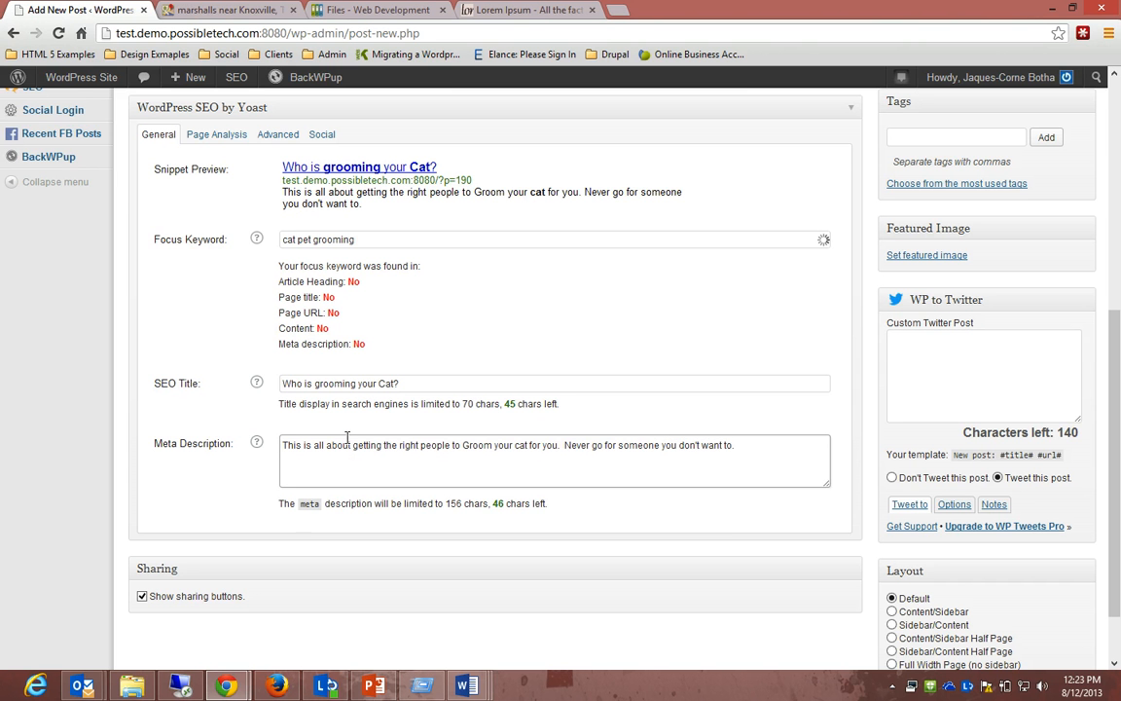
# Add a new category named "Grooming" without a parent category and assign it to the post
pyautogui.scroll(-1, 348, 437)
pyautogui.scroll(7, 347, 437)
pyautogui.scroll(-7, 348, 437)
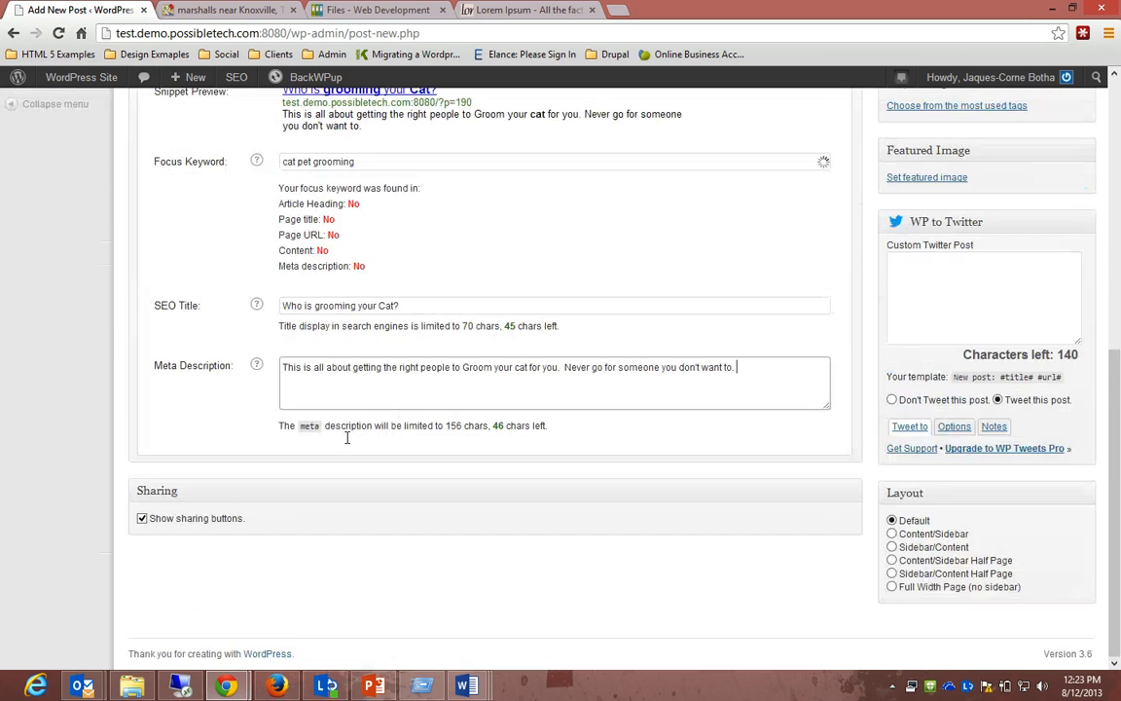
pyautogui.scroll(10, 347, 437)
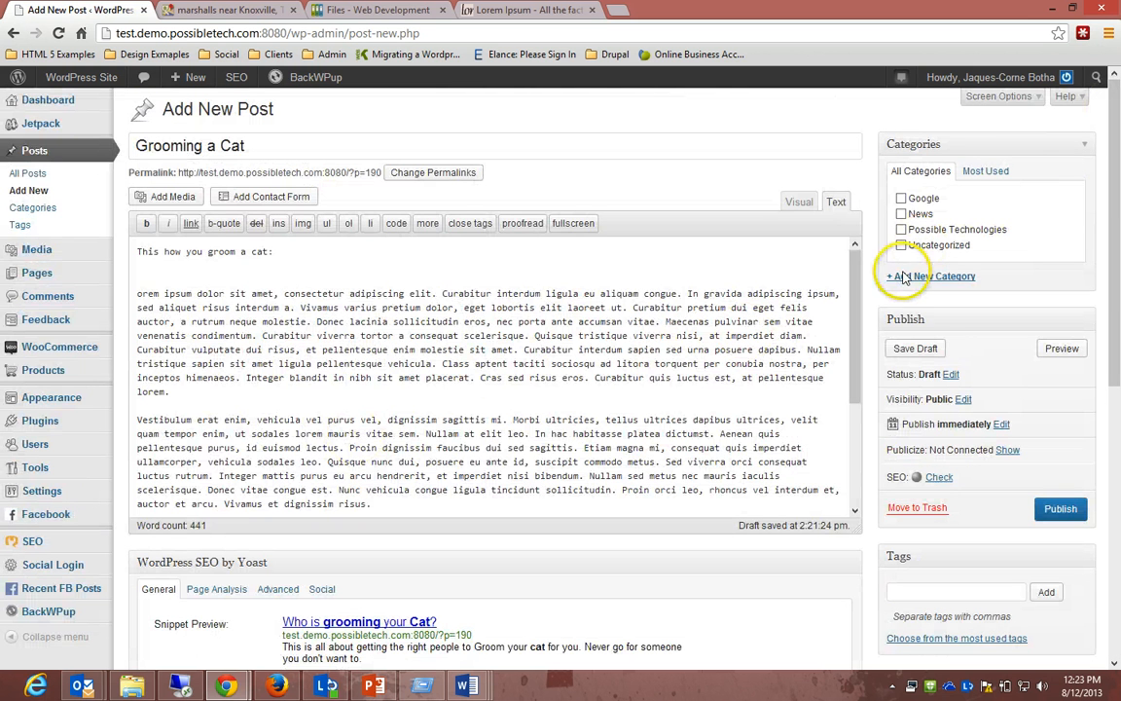
pyautogui.click(905, 278)
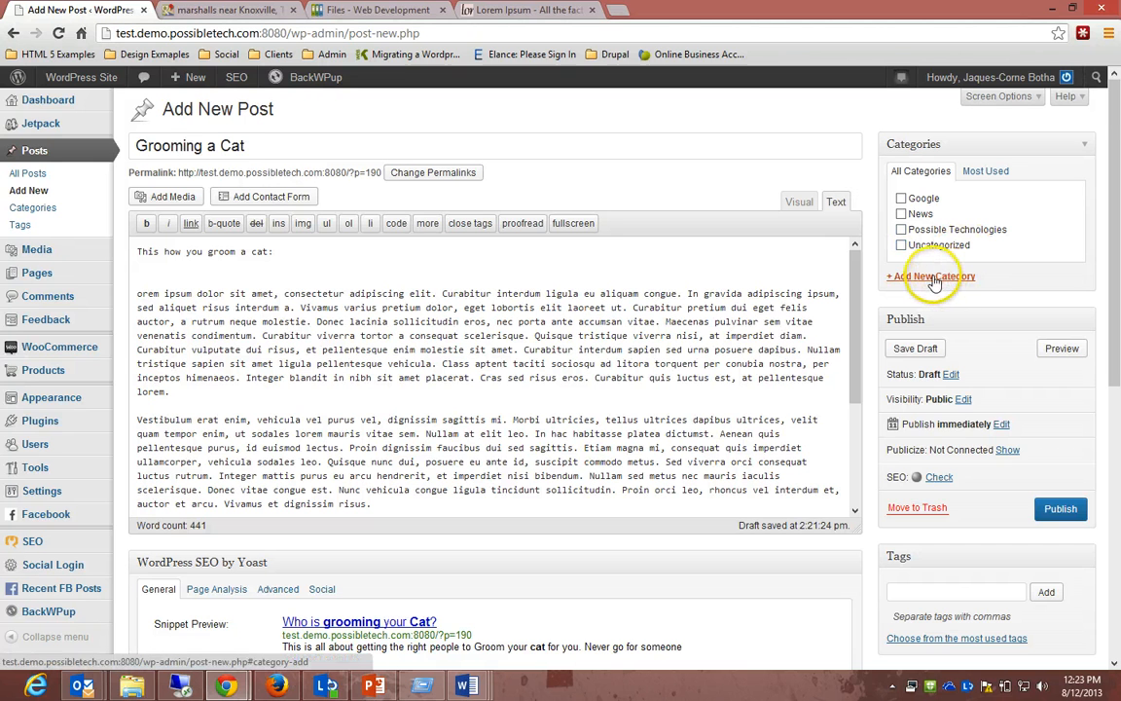
pyautogui.click(933, 277)
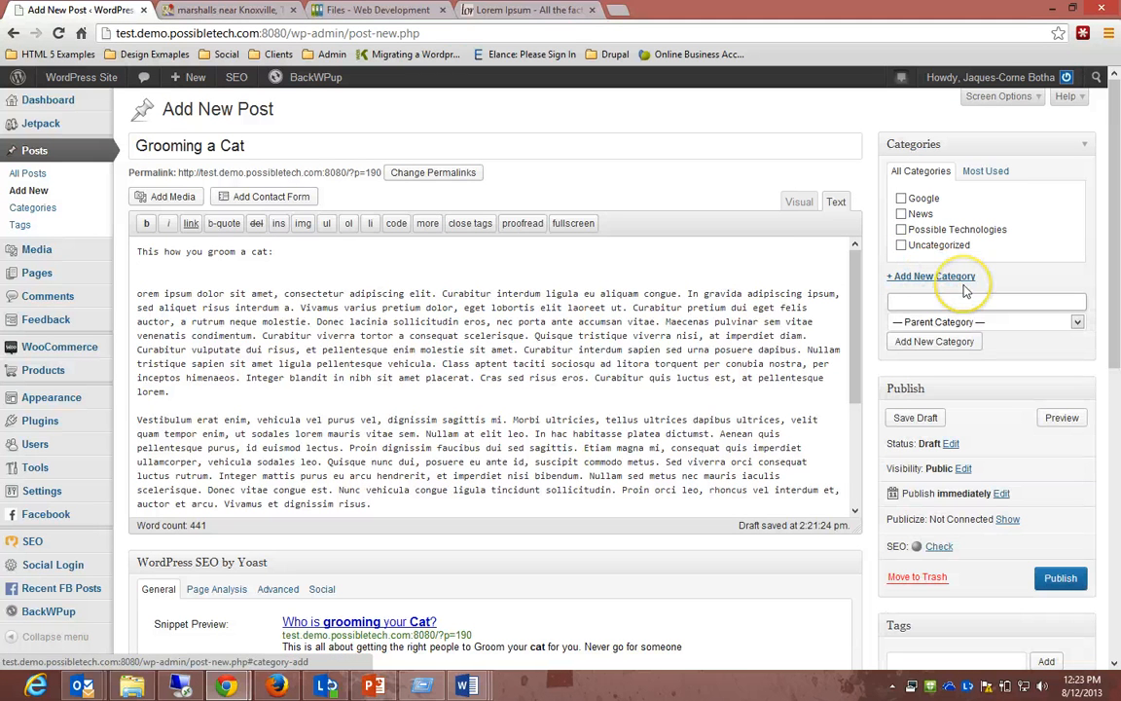
pyautogui.write('Grooming')
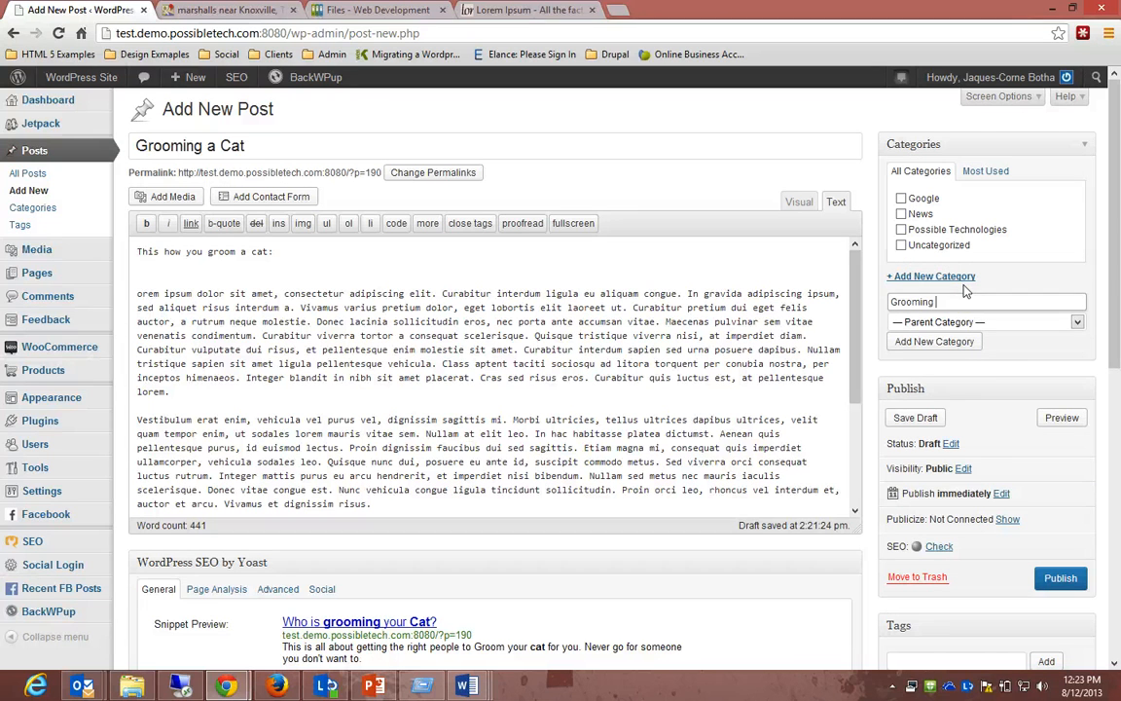
pyautogui.click(961, 321)
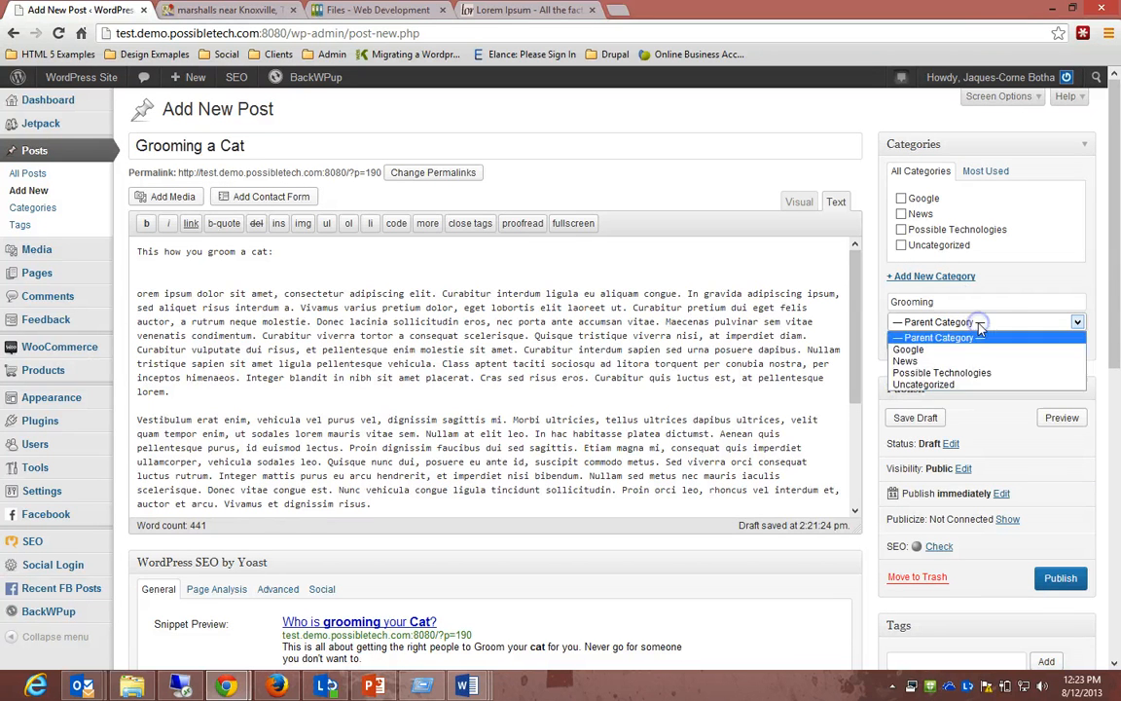
pyautogui.click(959, 322)
pyautogui.click(961, 342)
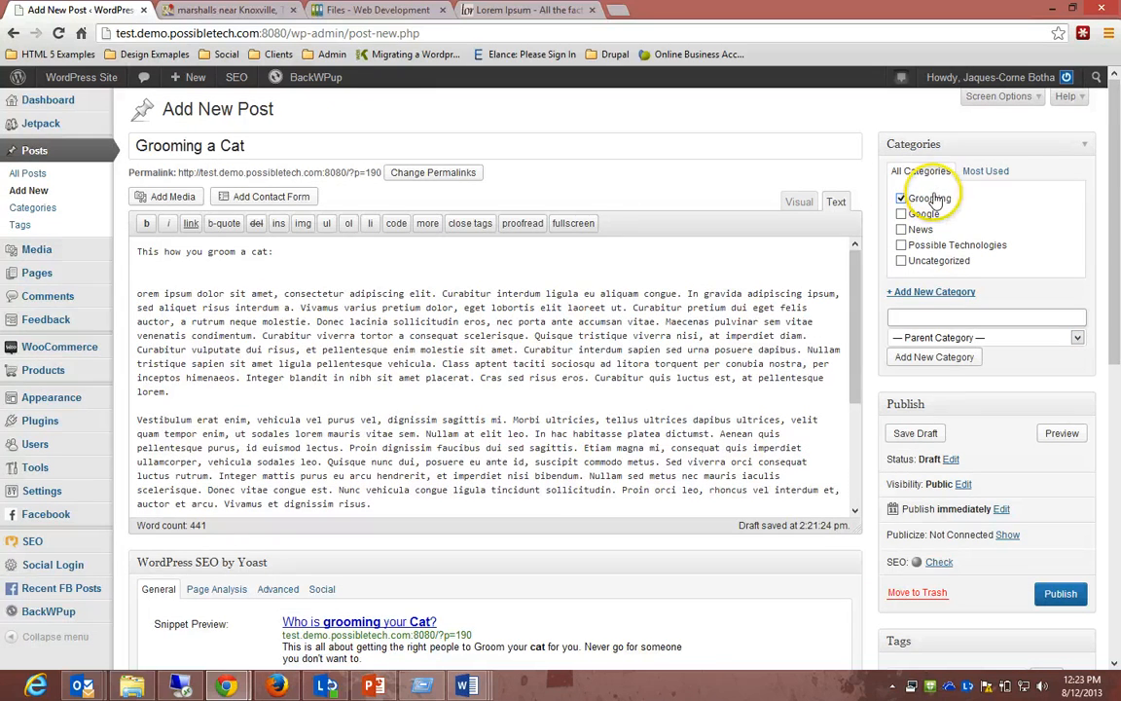
# Examine the post's Yoast SEO page analysis, advanced settings, and the social description fields for Facebook and Google+
pyautogui.scroll(-2, 949, 380)
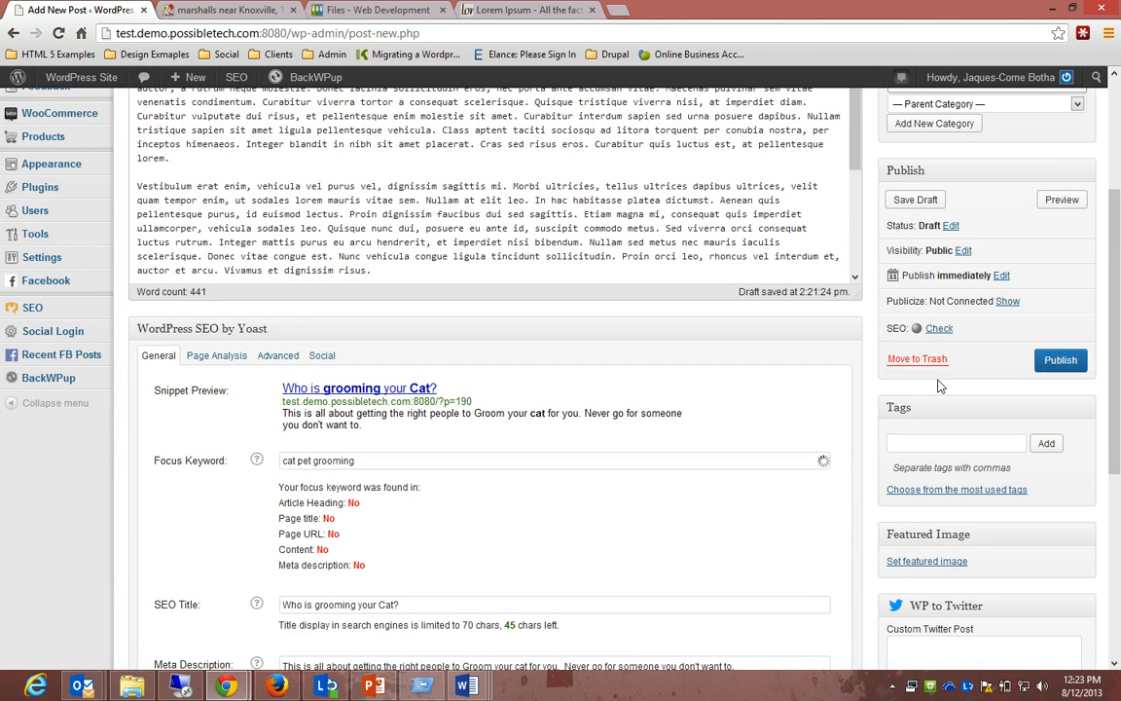
pyautogui.scroll(-2, 940, 387)
pyautogui.scroll(4, 939, 387)
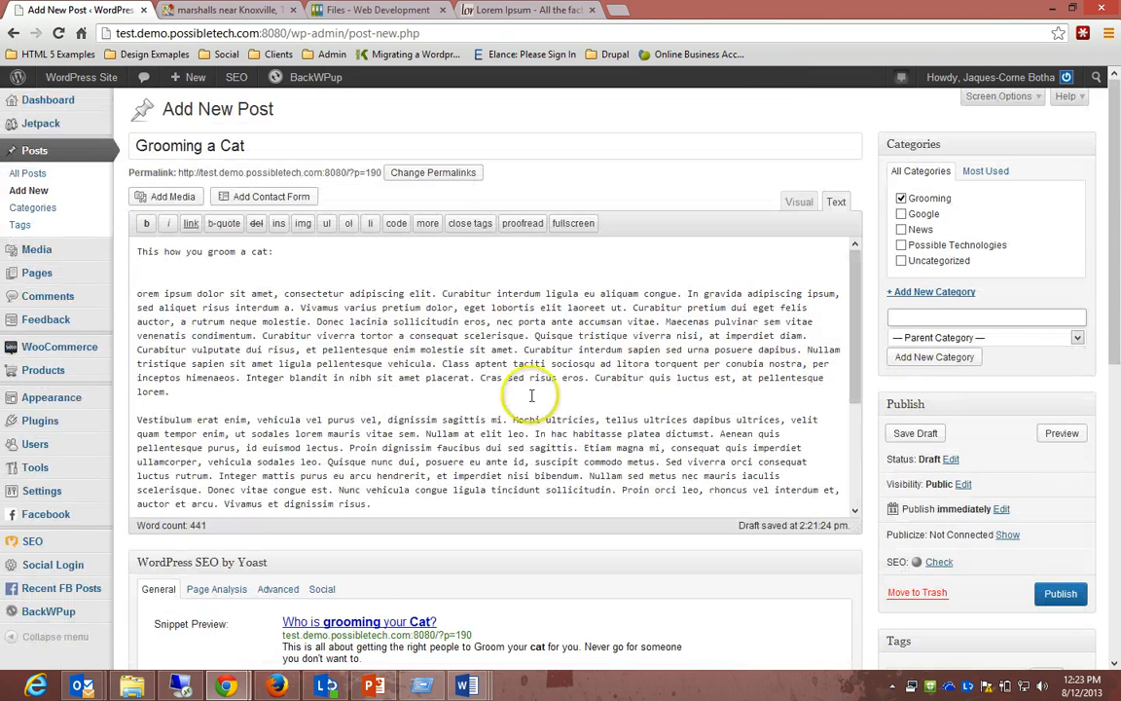
pyautogui.scroll(-1, 437, 421)
pyautogui.scroll(-8, 436, 420)
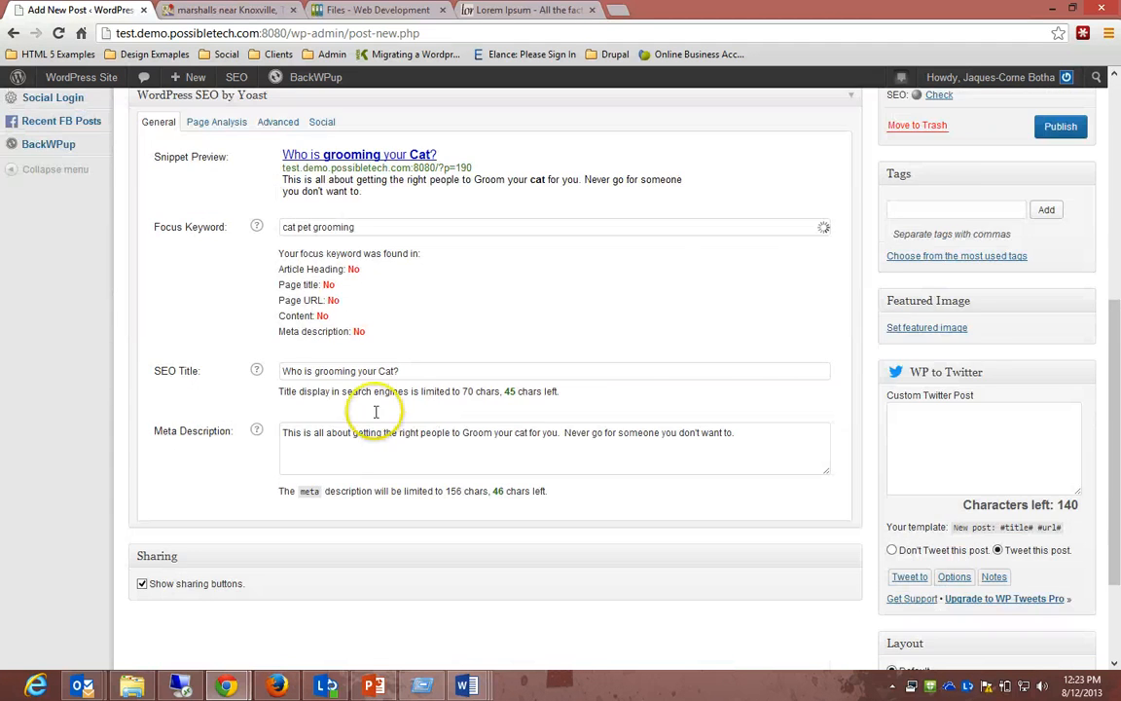
pyautogui.scroll(5, 370, 413)
pyautogui.scroll(-3, 331, 487)
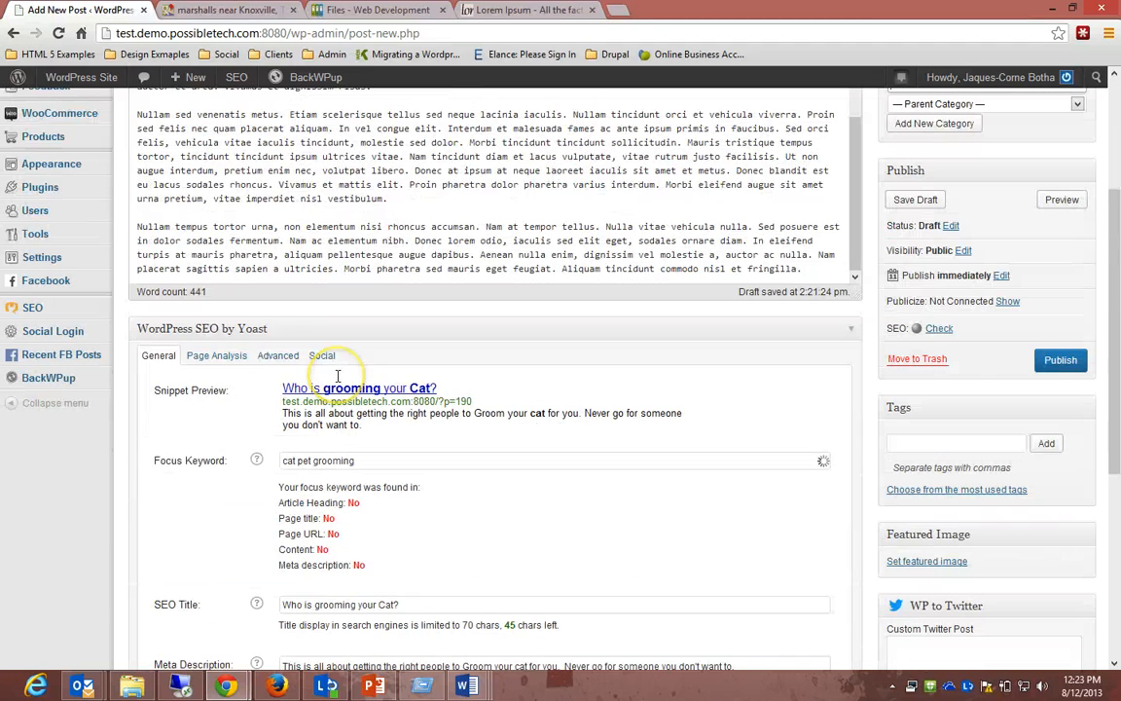
pyautogui.click(218, 356)
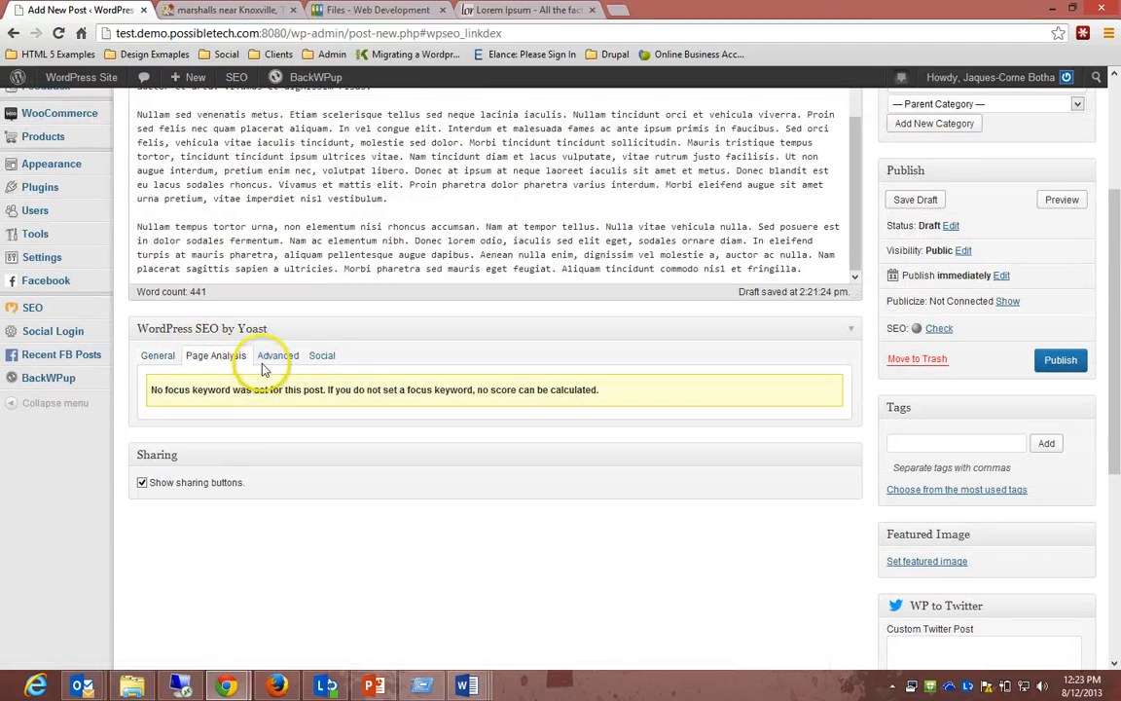
pyautogui.click(273, 359)
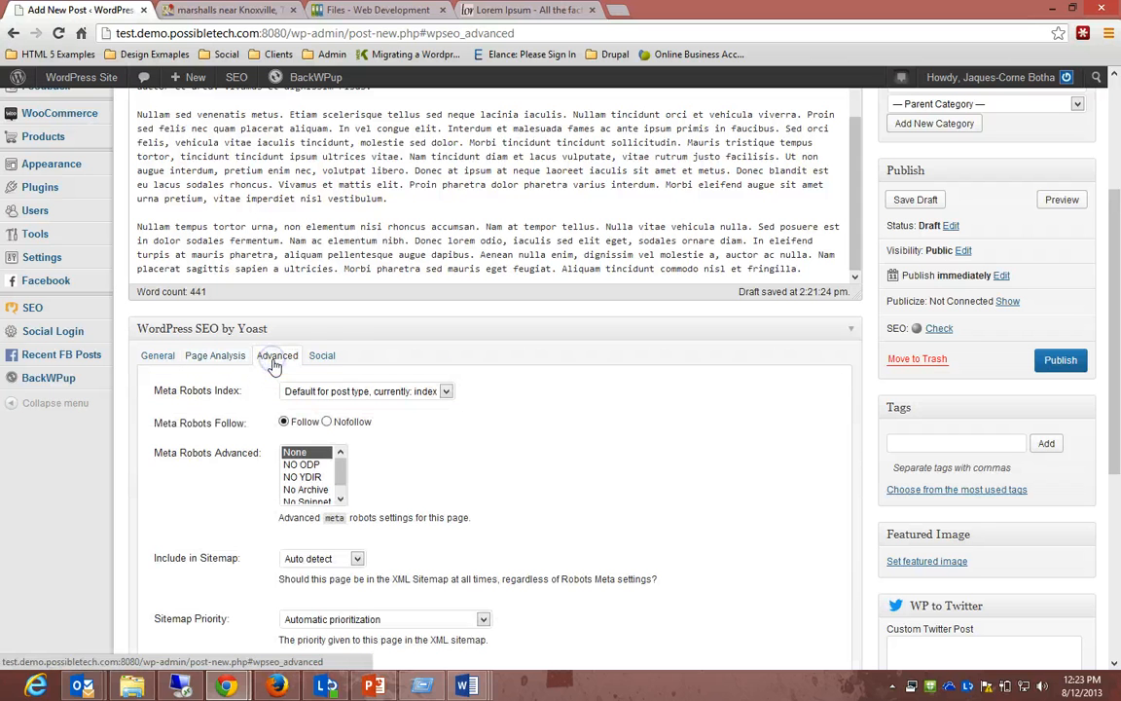
pyautogui.click(322, 356)
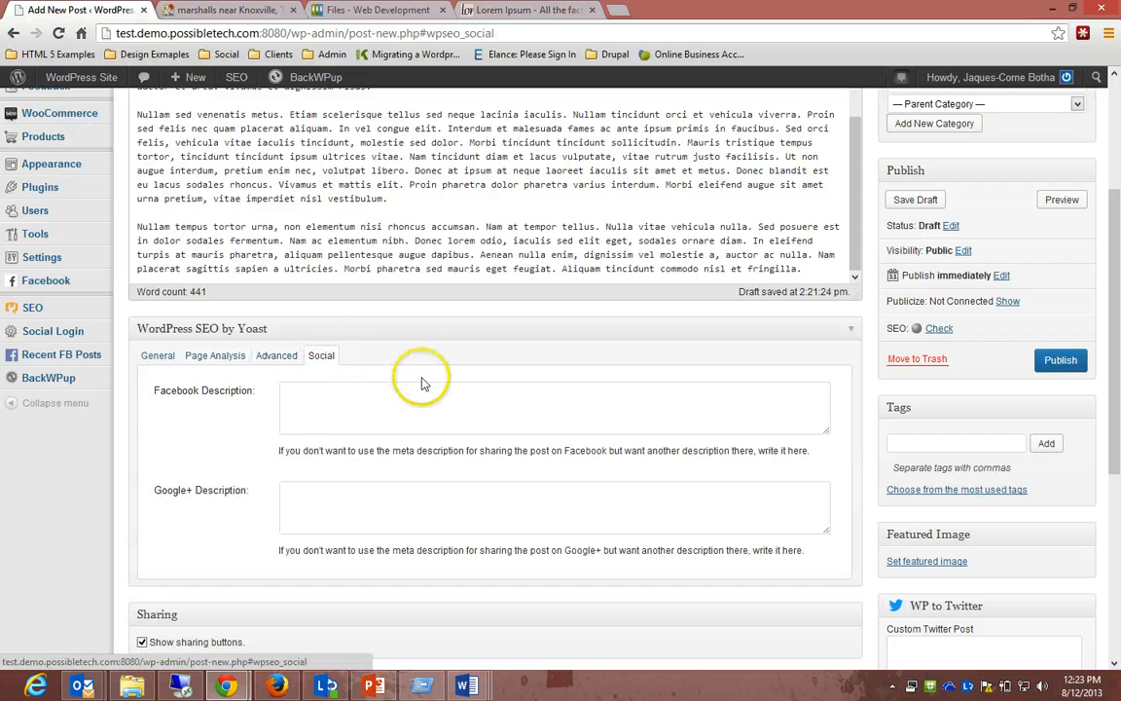
pyautogui.scroll(-2, 422, 383)
pyautogui.click(408, 270)
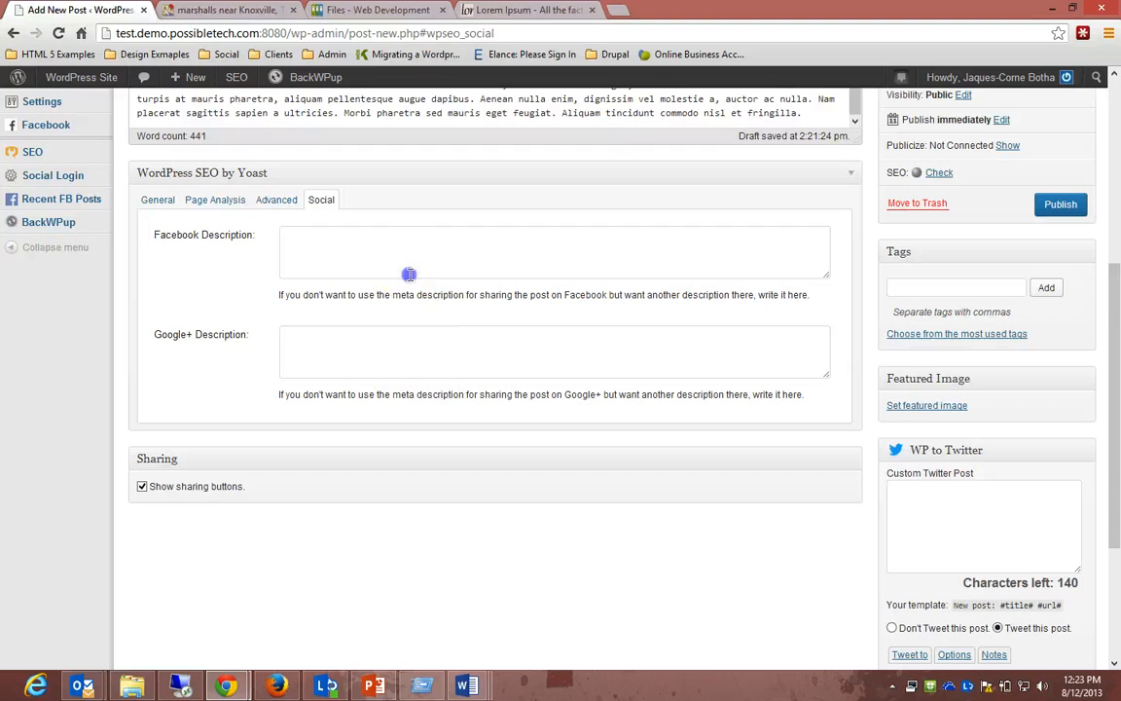
pyautogui.click(408, 321)
# Review the post's title, body text and assigned category, and return to its SEO settings
pyautogui.scroll(4, 597, 328)
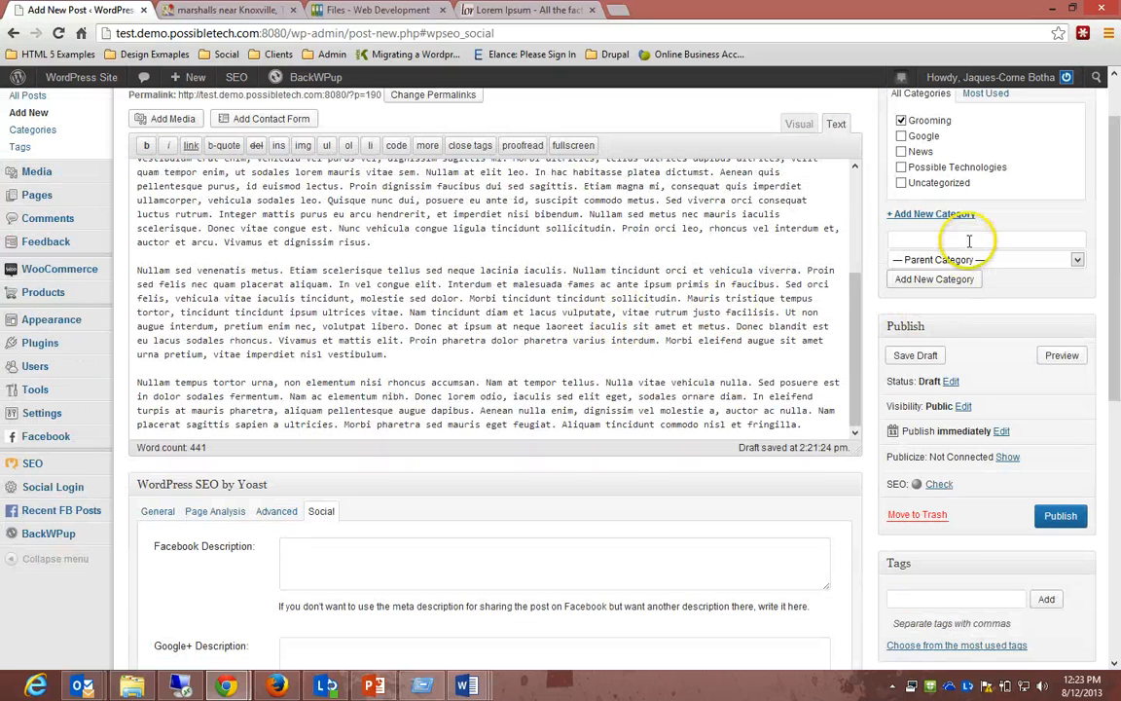
pyautogui.scroll(1, 983, 238)
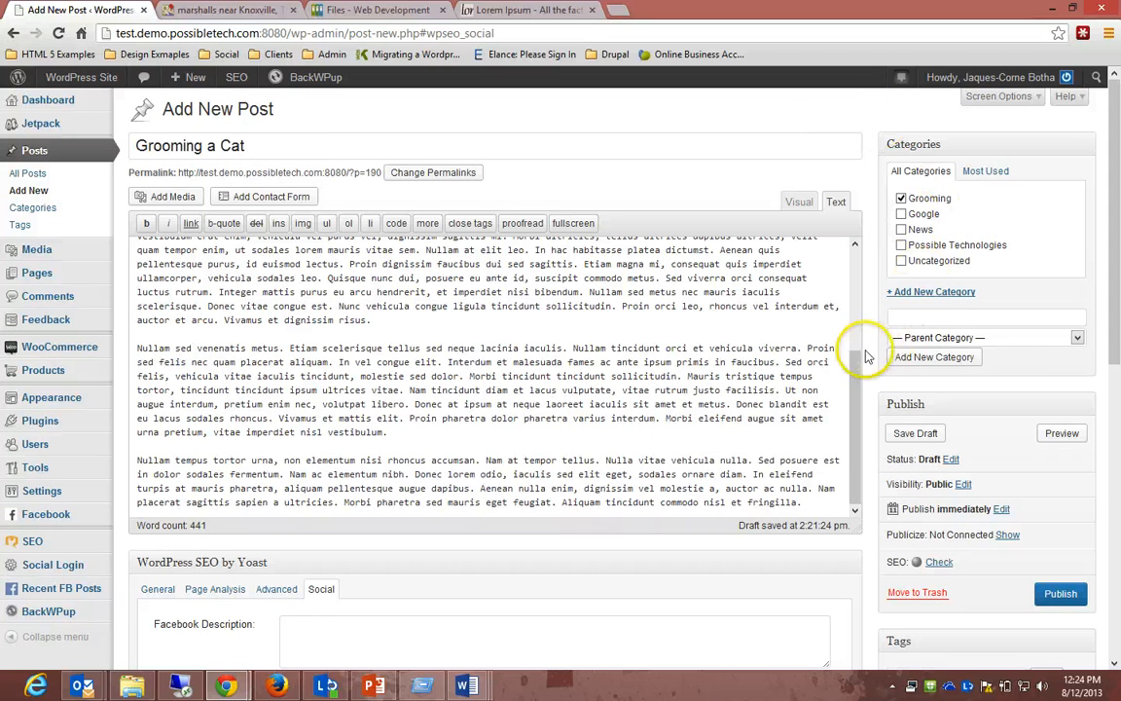
pyautogui.moveTo(857, 366); pyautogui.dragTo(859, 243)
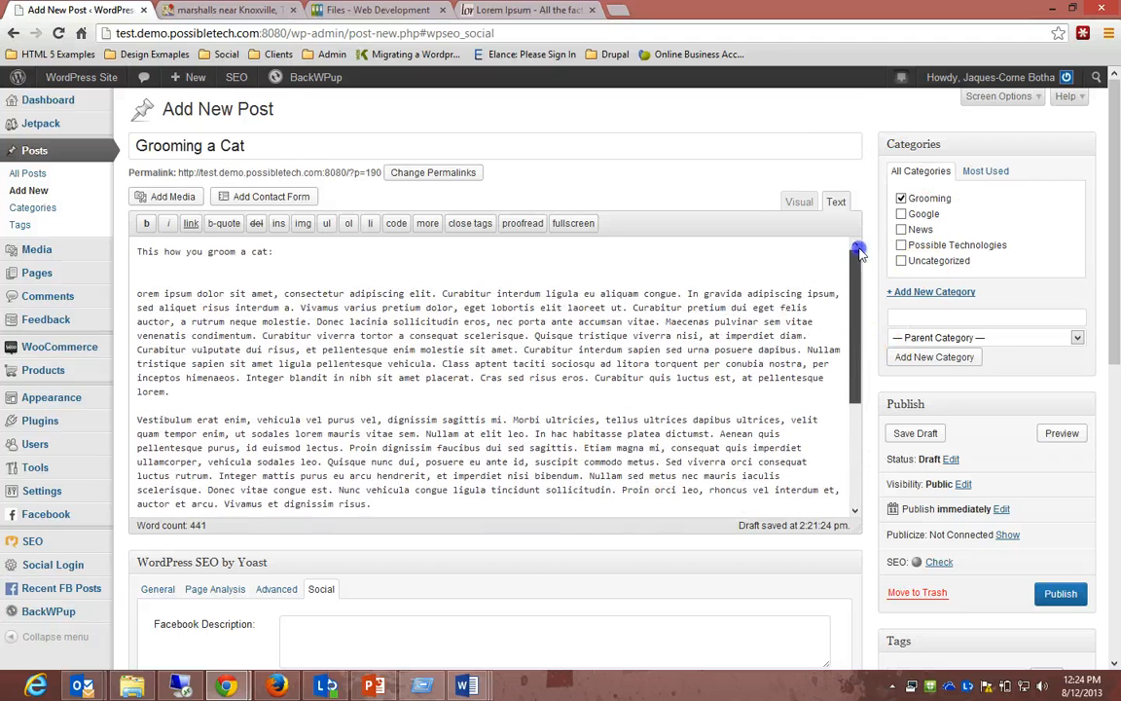
pyautogui.click(526, 139)
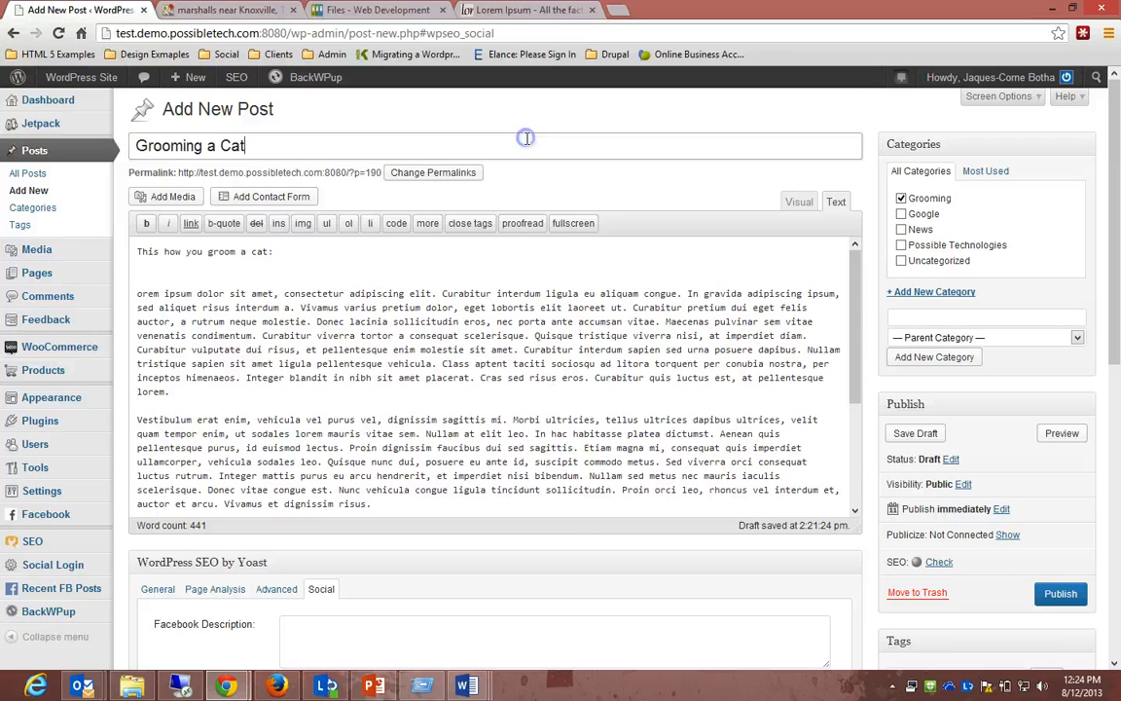
pyautogui.click(632, 275)
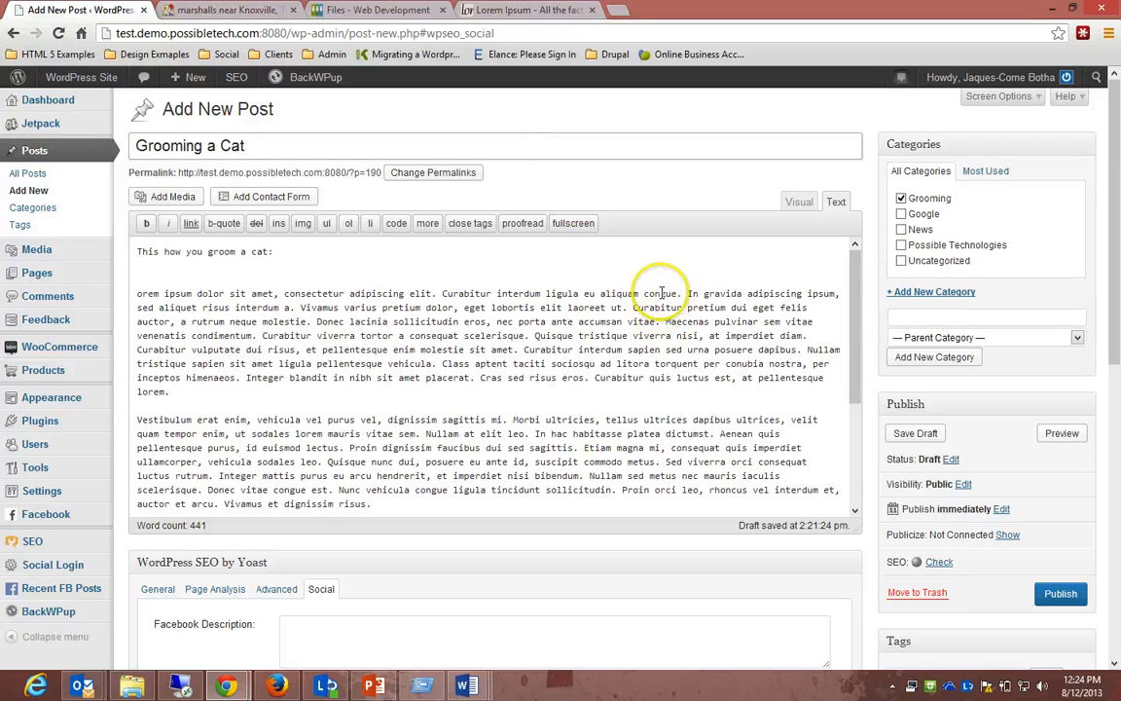
pyautogui.scroll(-5, 657, 293)
pyautogui.scroll(-2, 659, 287)
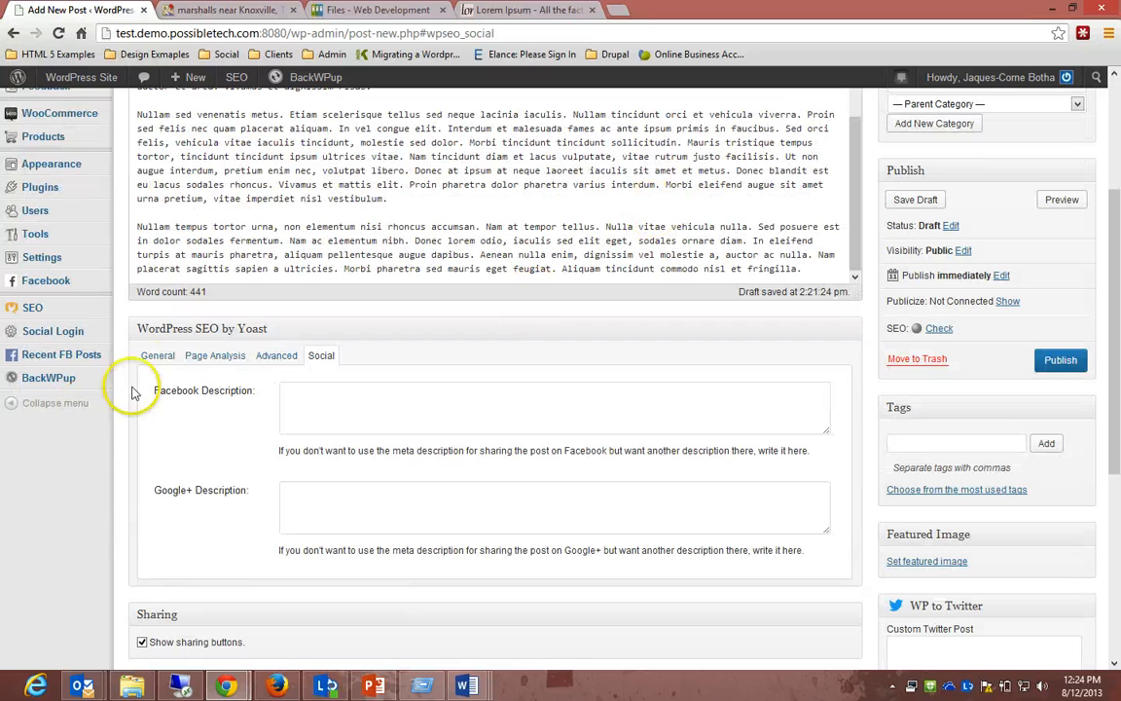
# Review the post's general Yoast SEO settings, including snippet preview and focus keyword, alongside its title and body text
pyautogui.click(158, 356)
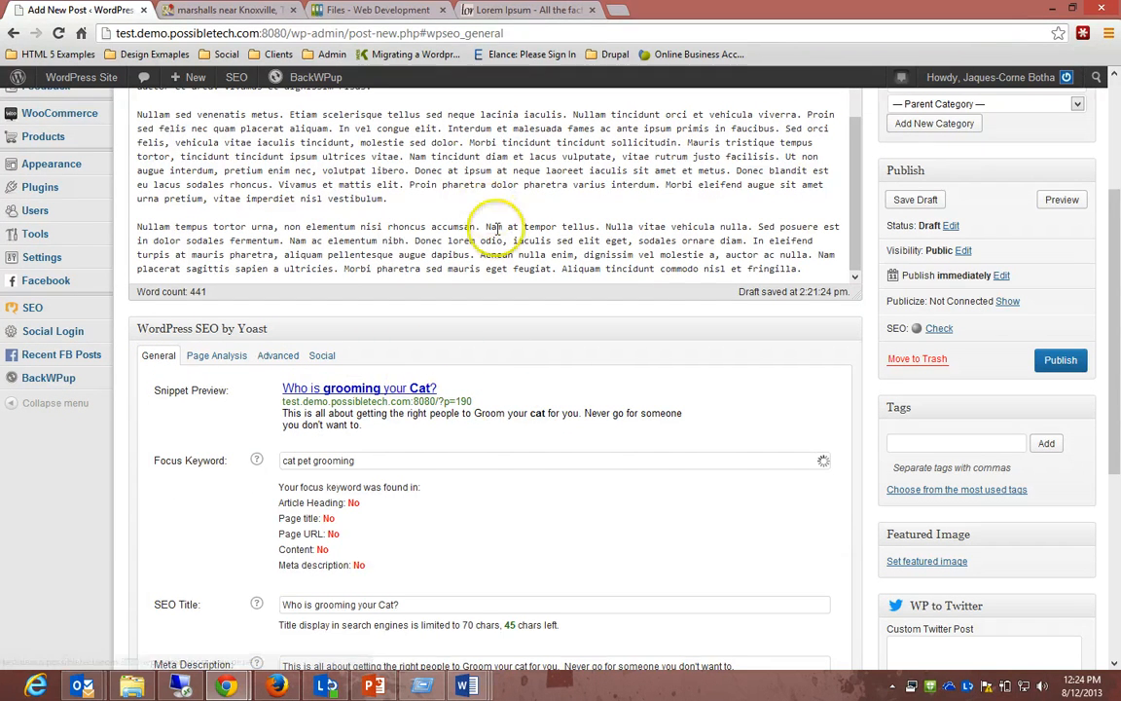
pyautogui.scroll(5, 501, 312)
pyautogui.scroll(3, 500, 313)
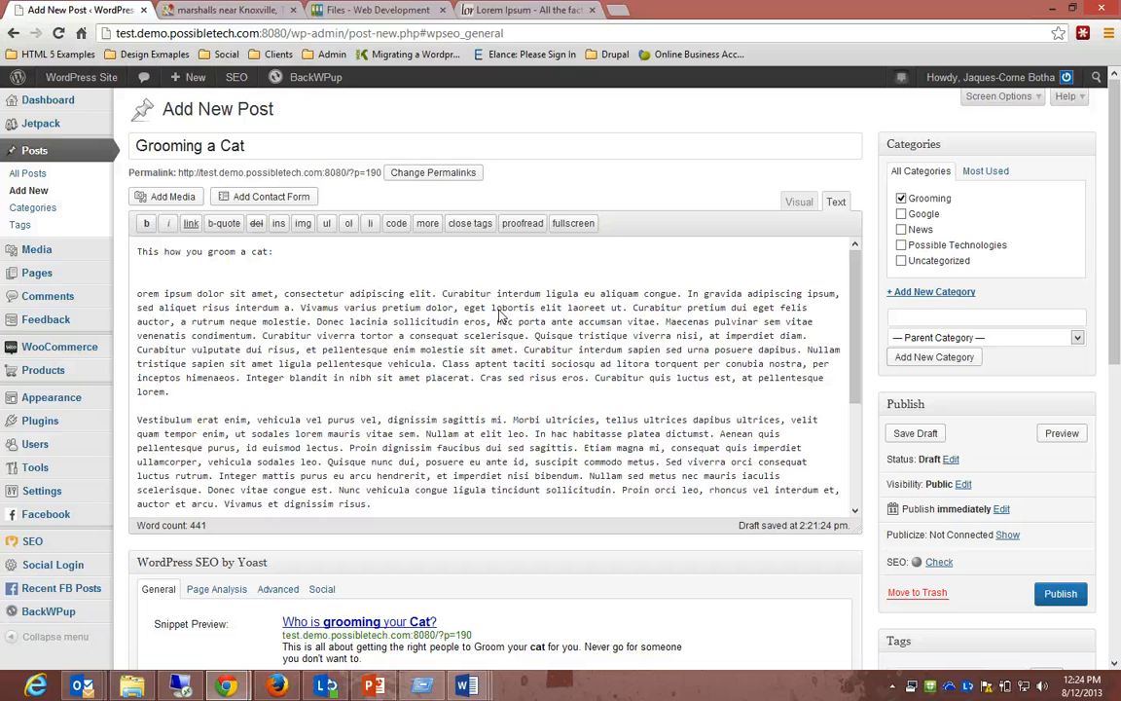
pyautogui.click(276, 249)
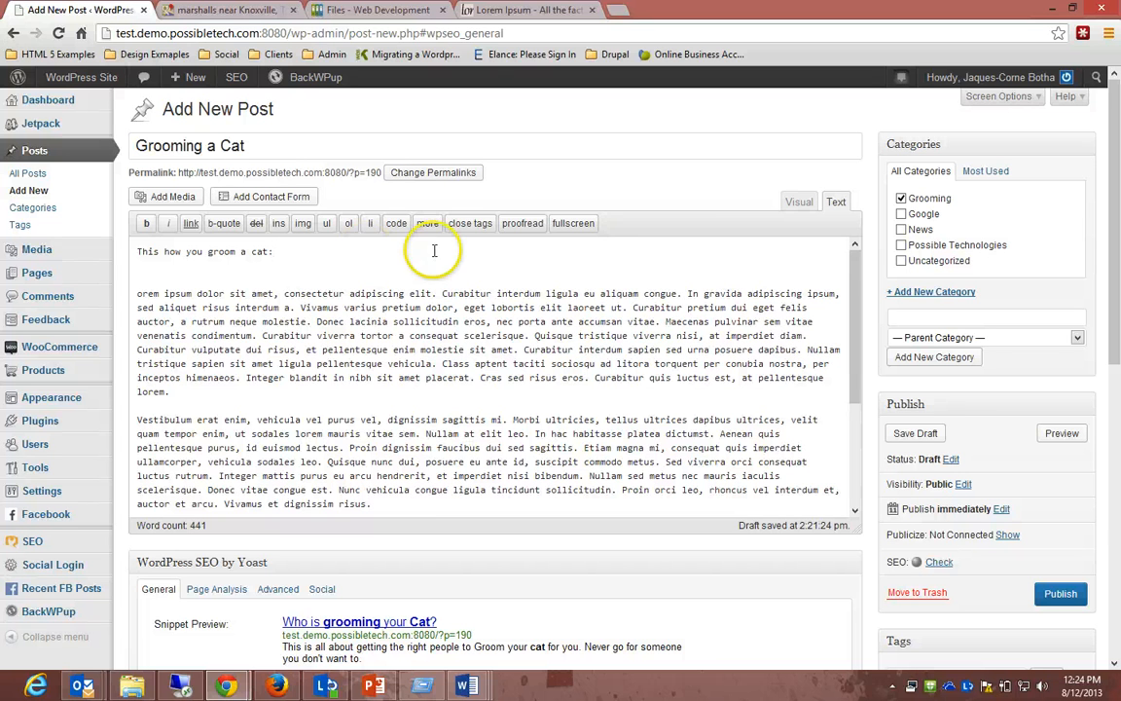
pyautogui.scroll(-5, 498, 389)
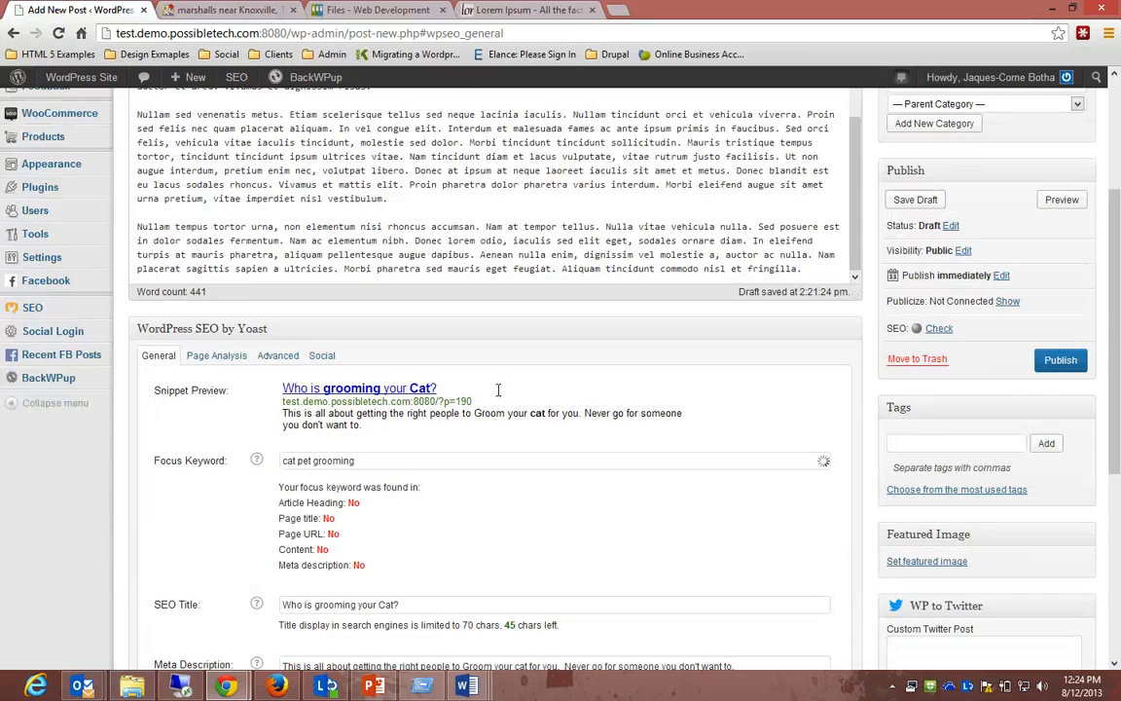
pyautogui.scroll(5, 499, 389)
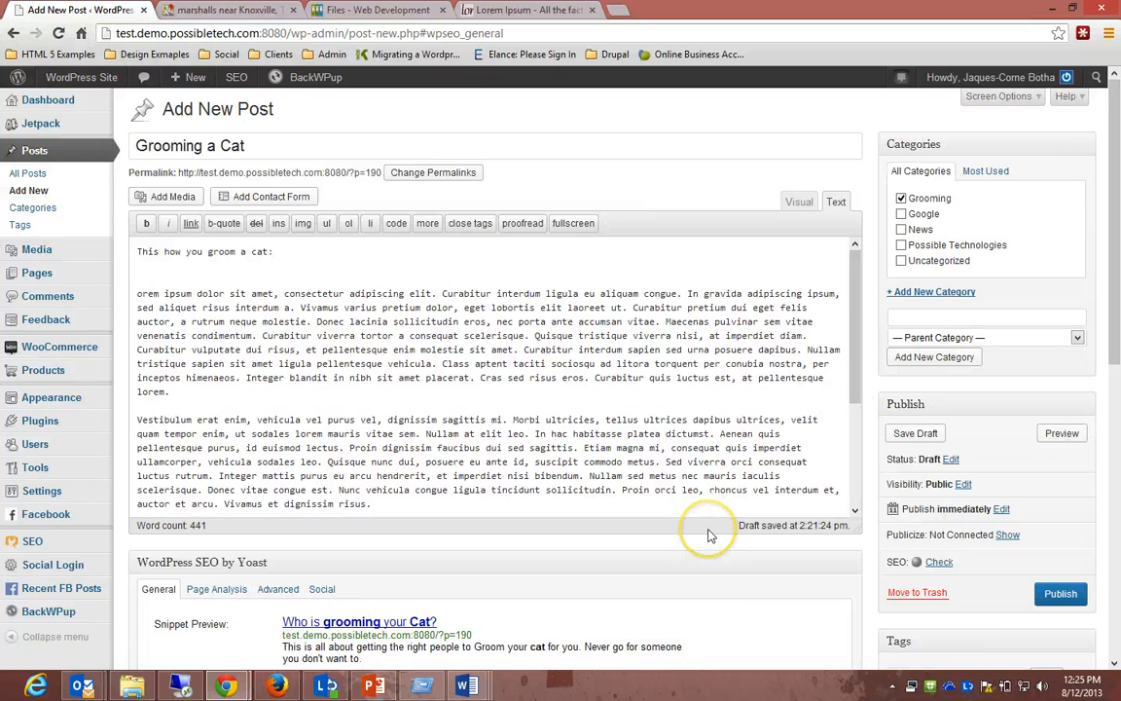
pyautogui.scroll(-2, 710, 536)
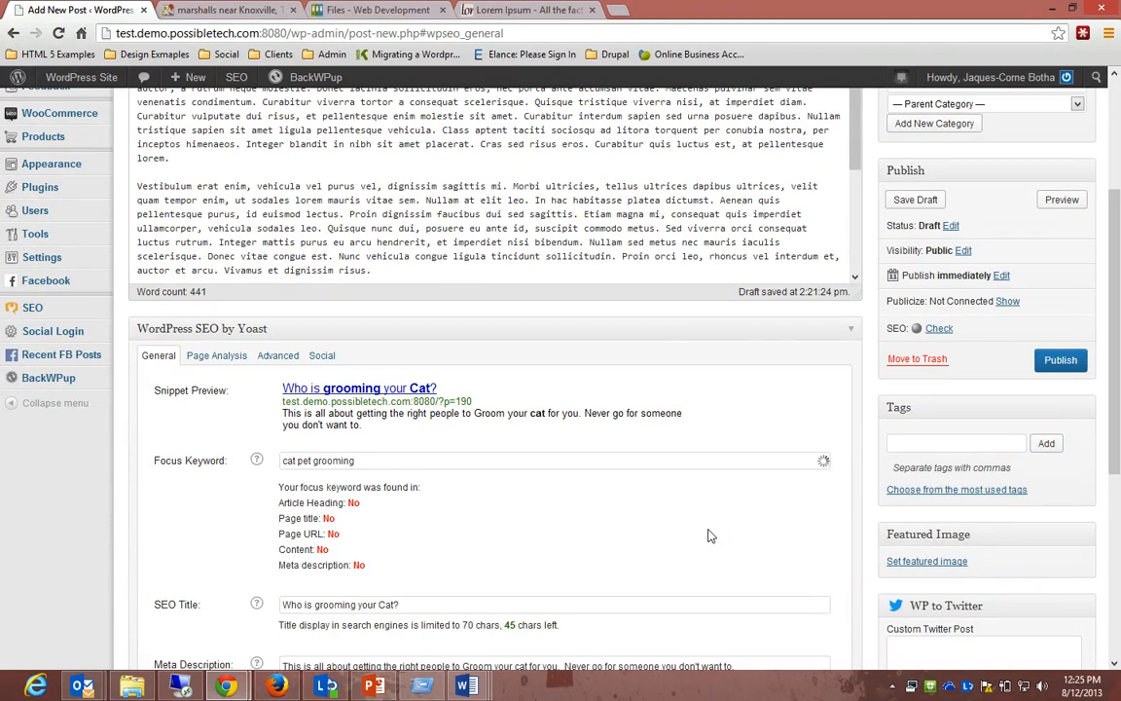
# Add the tags Grooming, Cat, Cleaning, Service, Parlor and pet to the post
pyautogui.click(905, 452)
pyautogui.click(906, 444)
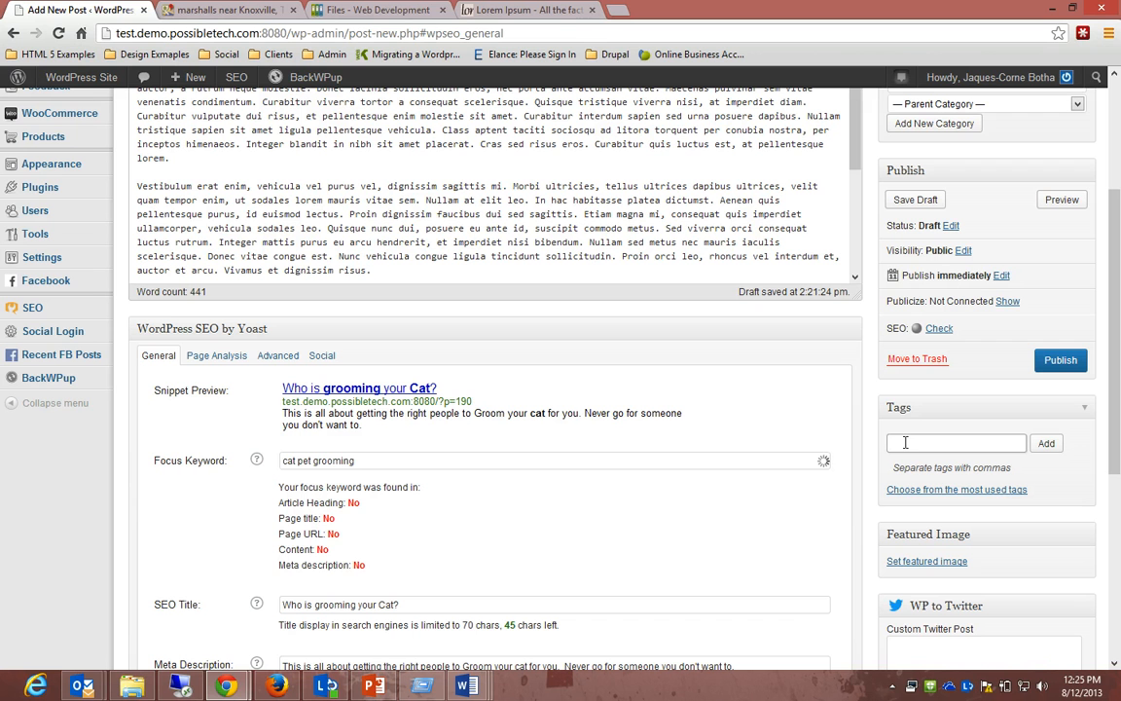
pyautogui.write('Grooming')
pyautogui.press('Return')
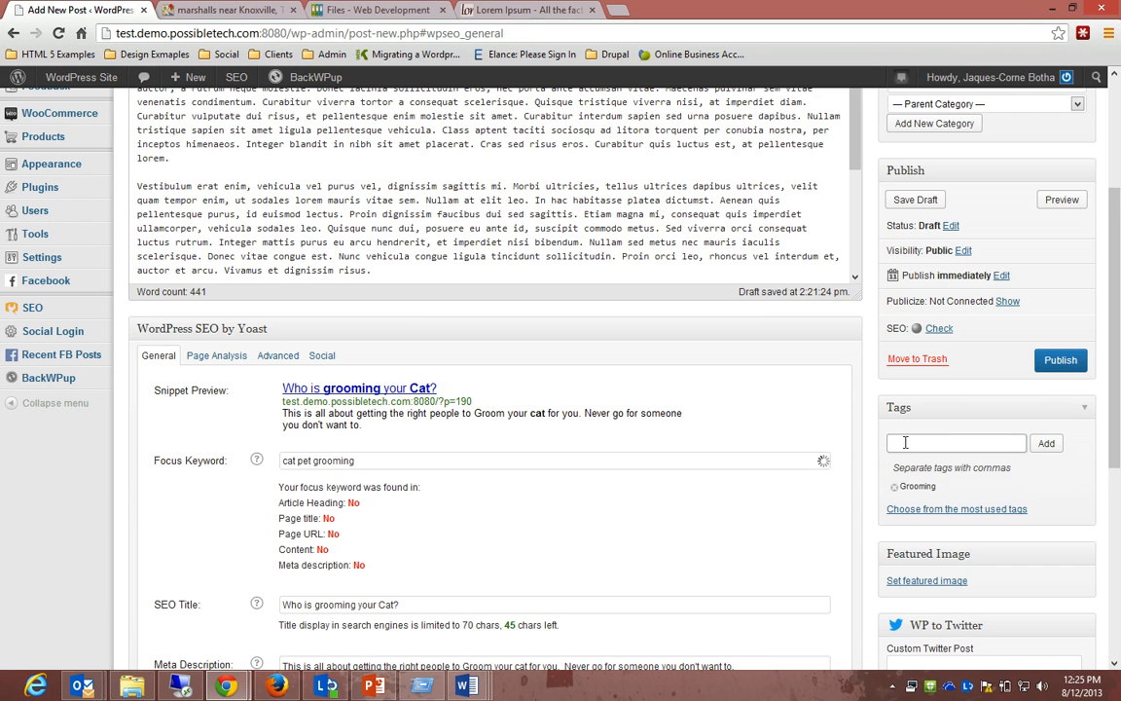
pyautogui.write('Cat')
pyautogui.press('Return')
pyautogui.write('Cleaning')
pyautogui.press('Return')
pyautogui.write('Service')
pyautogui.press('Return')
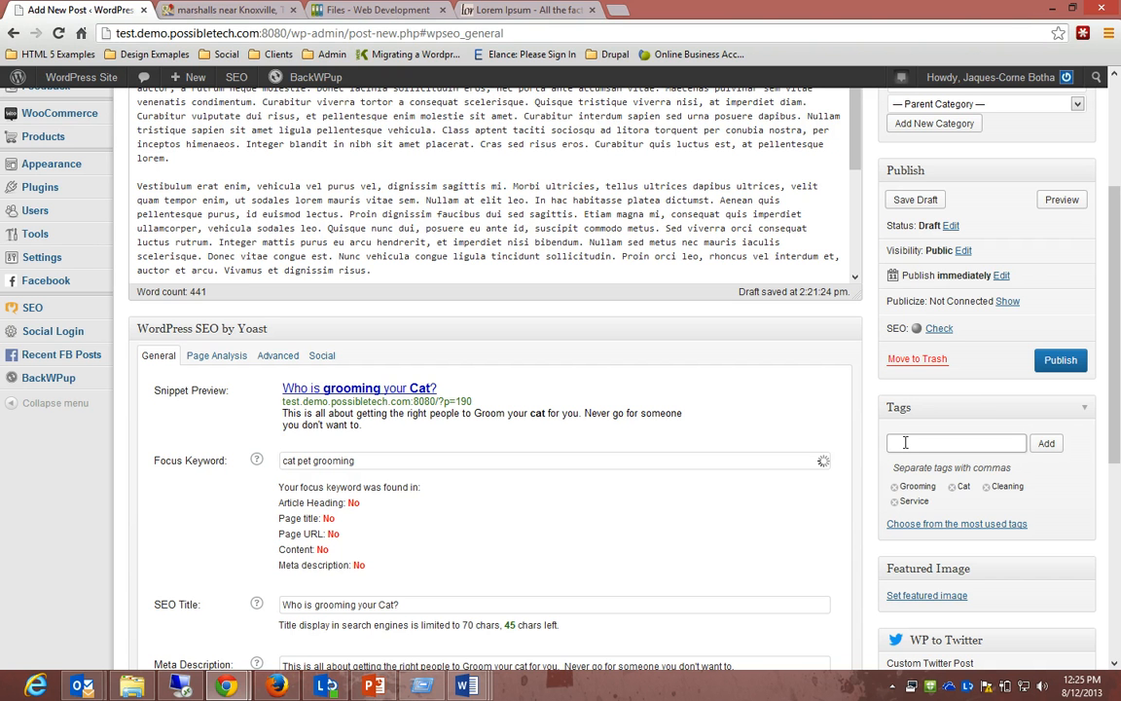
pyautogui.write('Parlor')
pyautogui.press('Return')
pyautogui.write('pet')
pyautogui.press('Return')
pyautogui.scroll(1, 905, 443)
pyautogui.scroll(-5, 905, 443)
pyautogui.scroll(6, 906, 443)
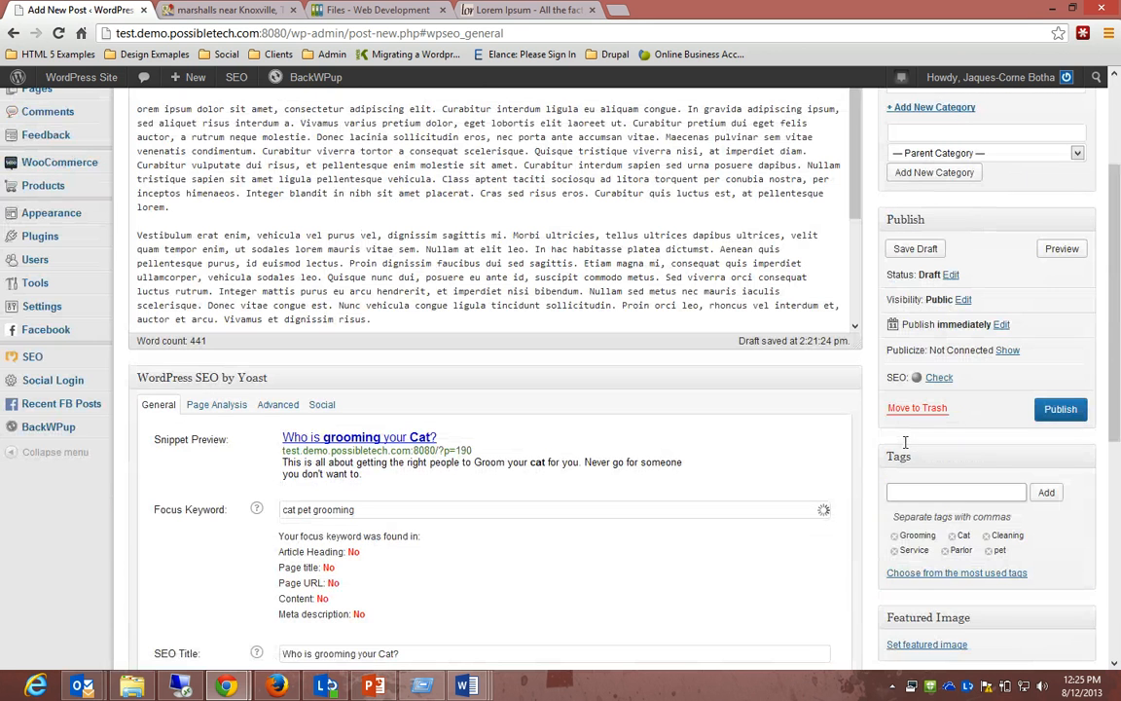
# Set the post's layout to Full Width Page (no sidebar)
pyautogui.click(894, 493)
pyautogui.scroll(-1, 897, 495)
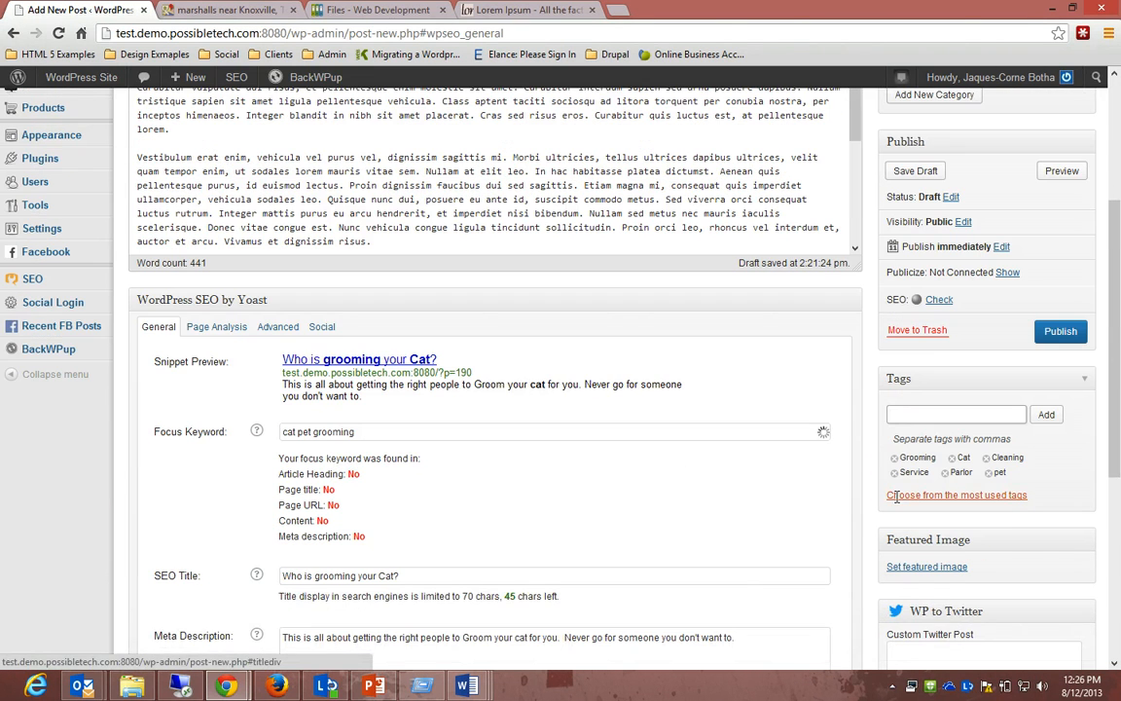
pyautogui.scroll(-1, 896, 496)
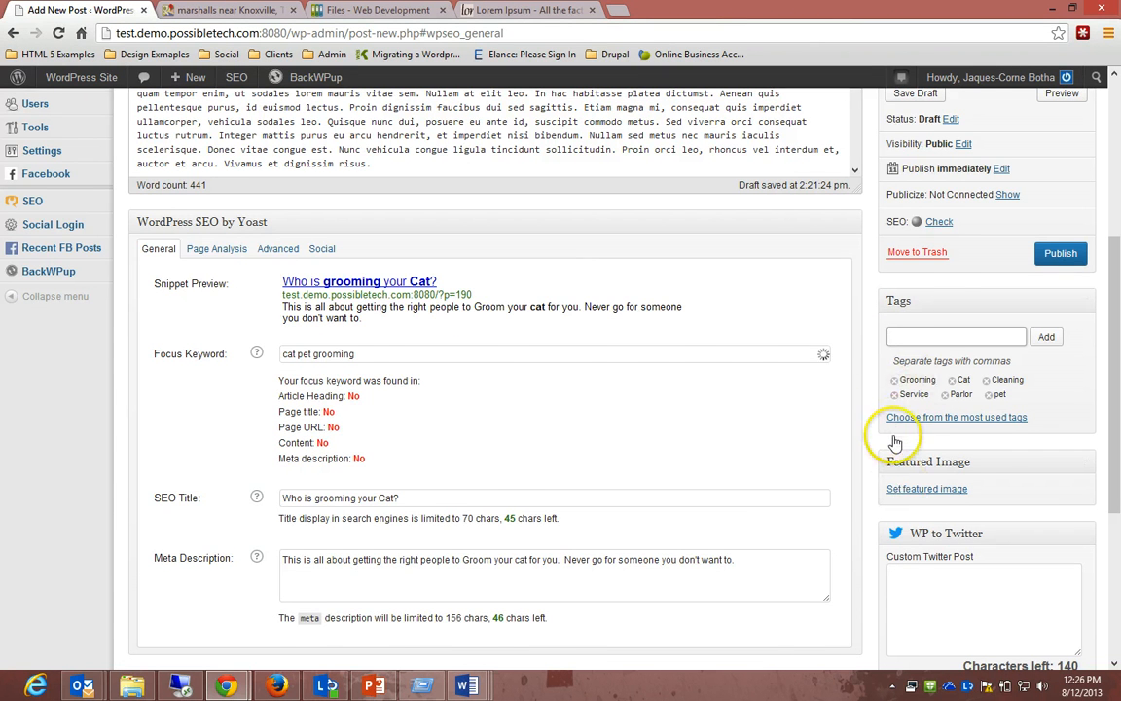
pyautogui.scroll(4, 895, 443)
pyautogui.scroll(-2, 675, 424)
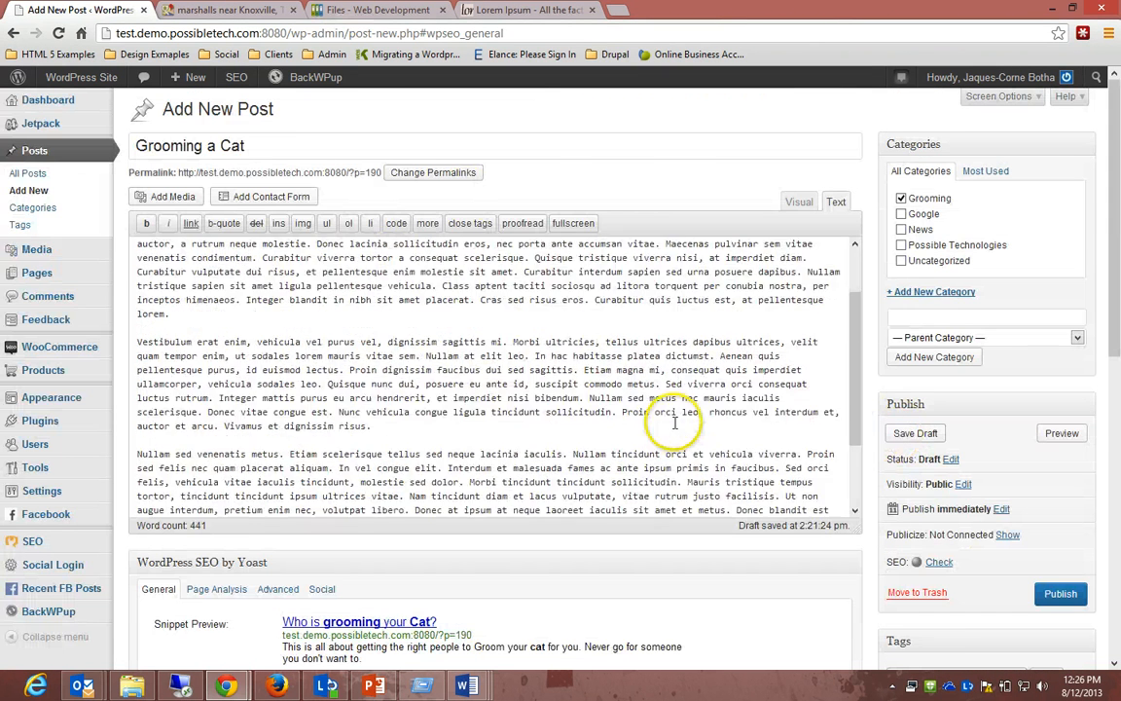
pyautogui.scroll(-2, 675, 424)
pyautogui.scroll(-5, 718, 526)
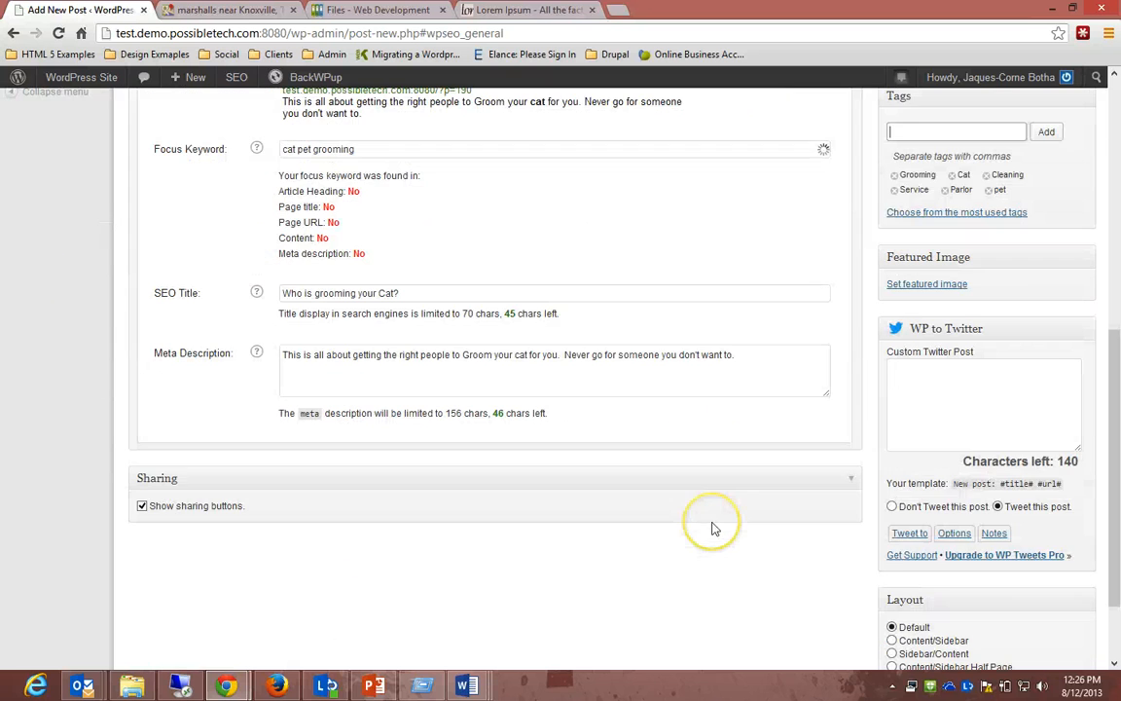
pyautogui.scroll(-2, 881, 583)
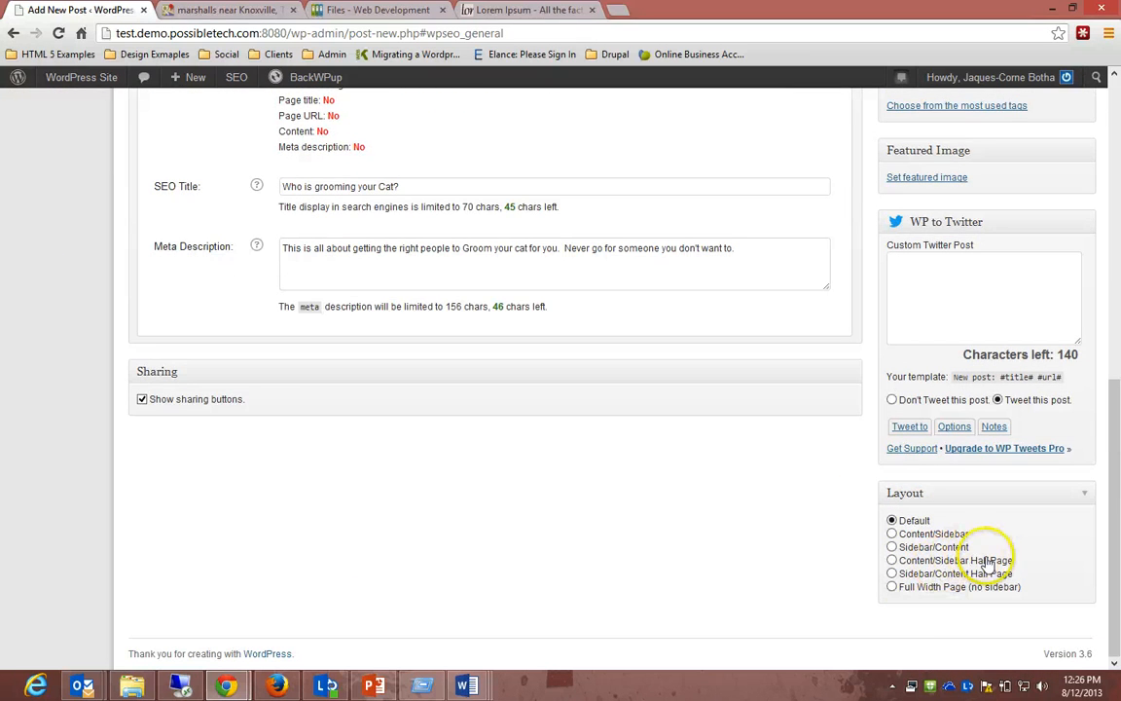
pyautogui.click(892, 587)
# Set the lakeside temple picture download-1.jpeg from the media library as the post's featured image
pyautogui.scroll(4, 910, 428)
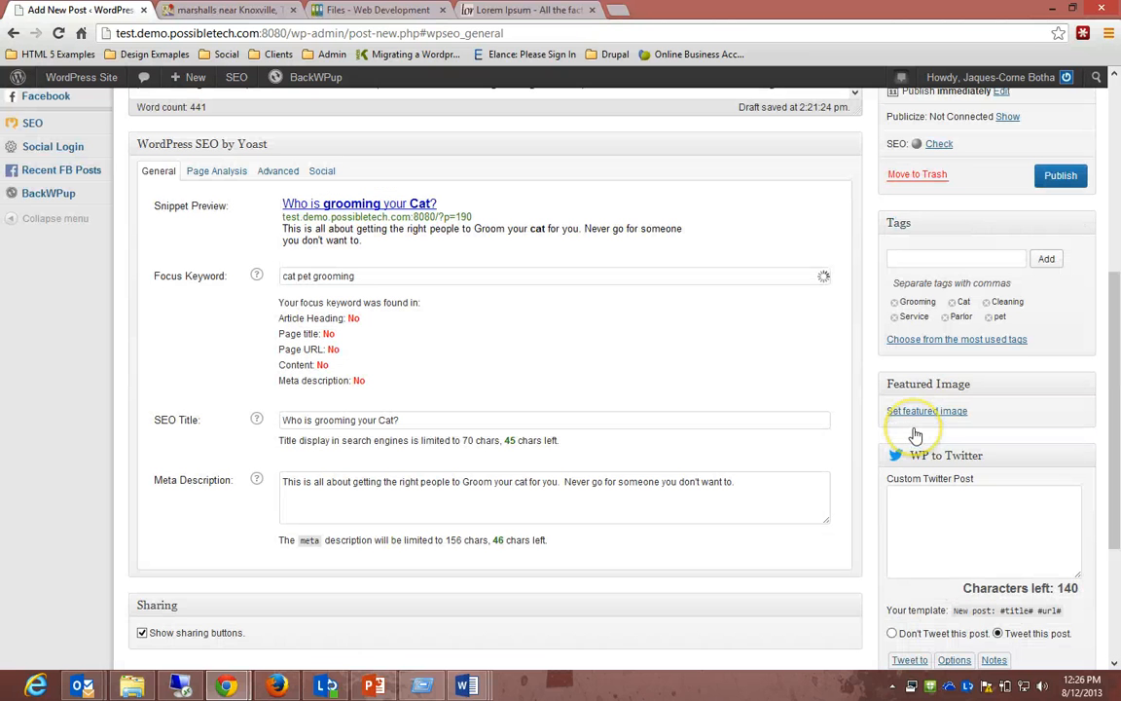
pyautogui.click(934, 516)
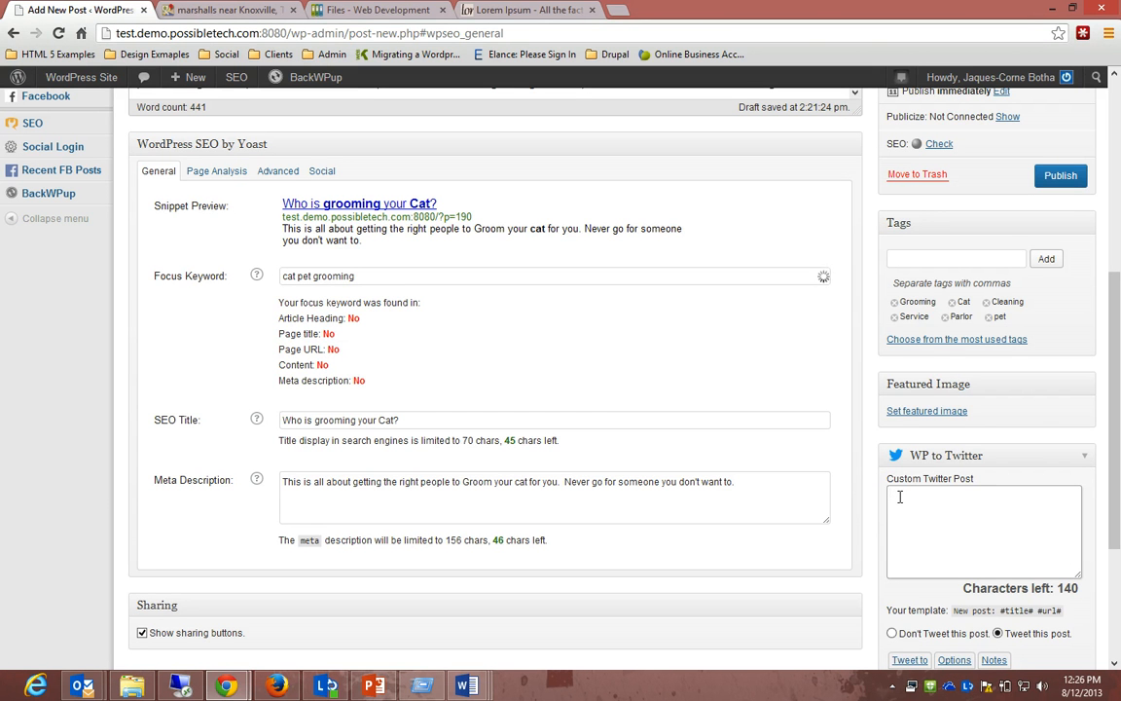
pyautogui.click(919, 412)
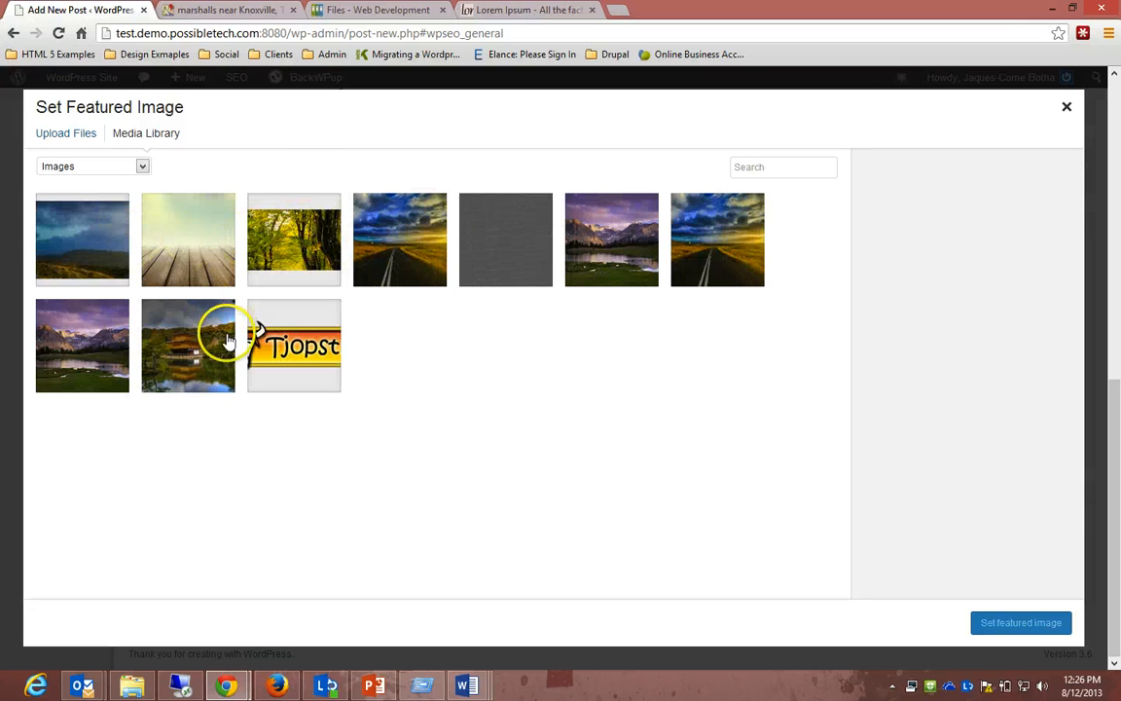
pyautogui.click(201, 320)
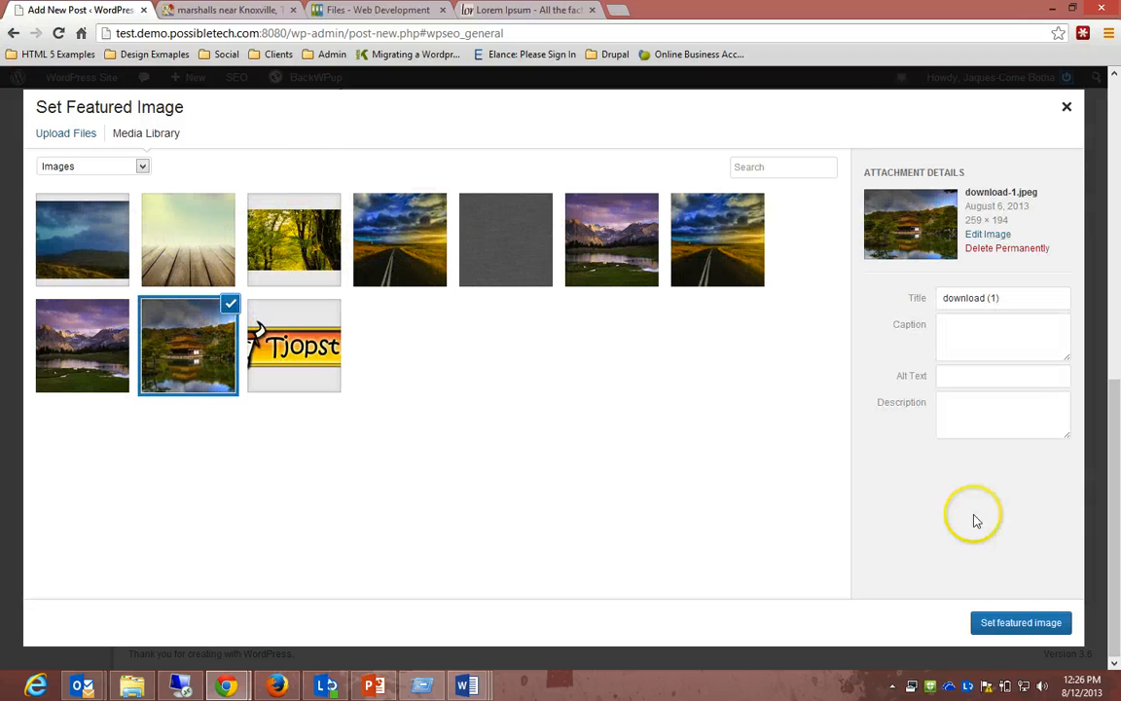
pyautogui.click(1003, 625)
pyautogui.scroll(-3, 1000, 413)
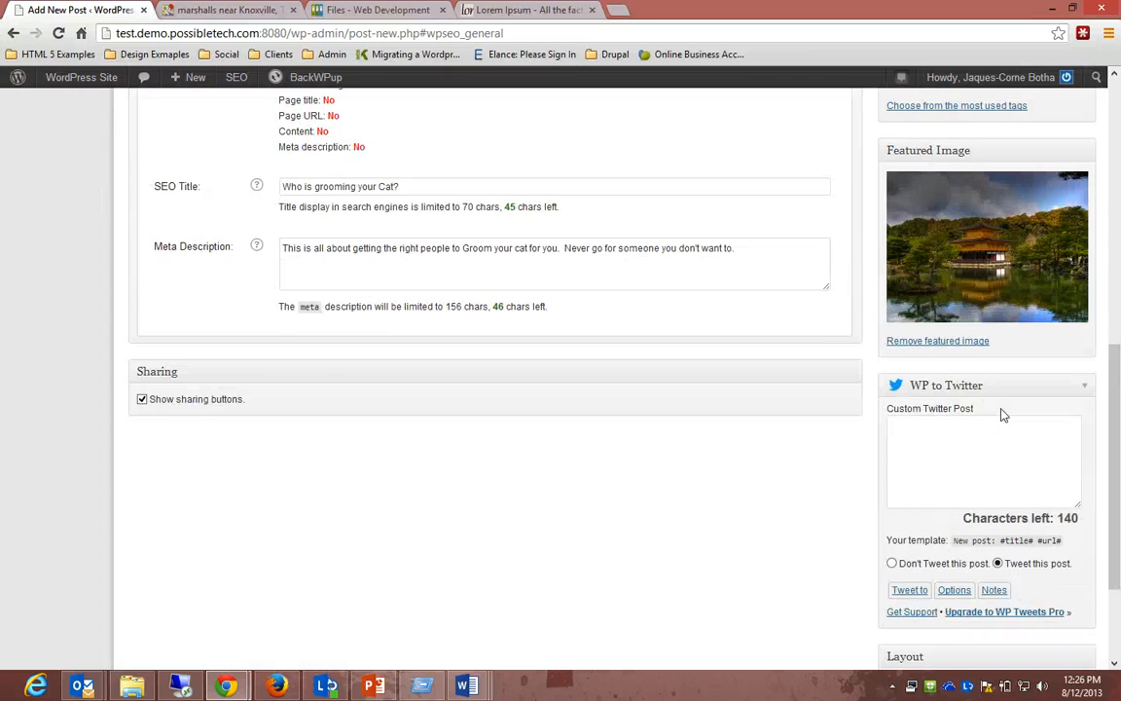
# Publish the "Grooming a Cat" post and open the published version on the site
pyautogui.scroll(10, 1002, 413)
pyautogui.scroll(-1, 1002, 414)
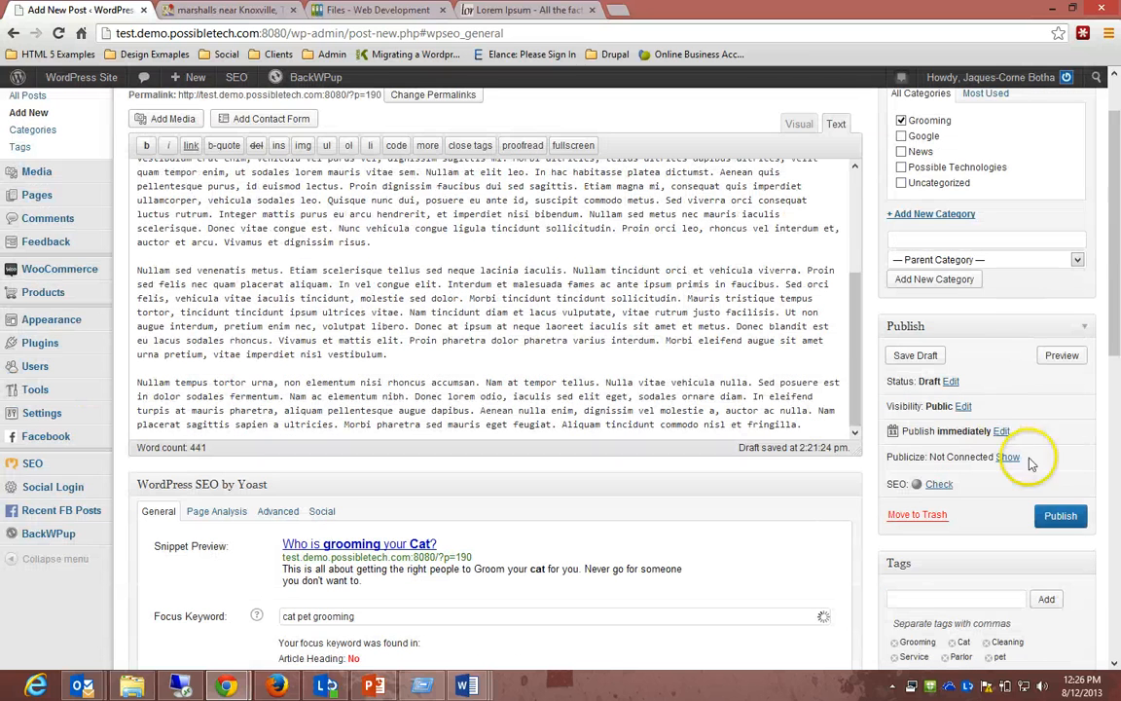
pyautogui.click(1068, 517)
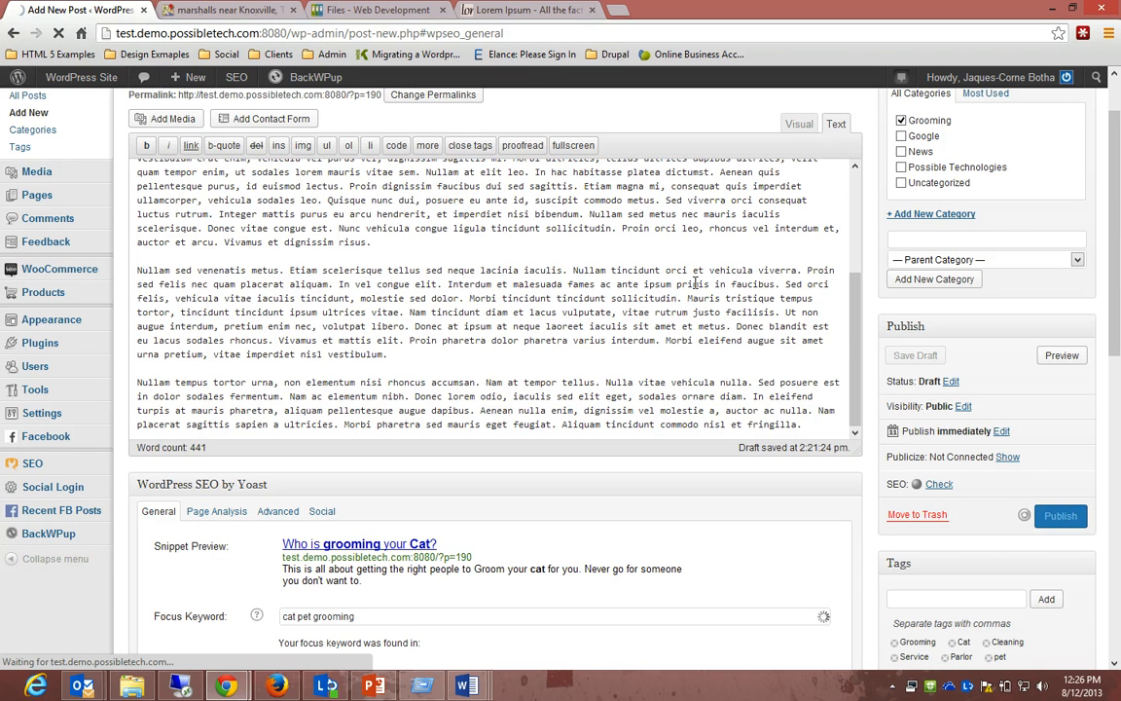
pyautogui.scroll(1, 533, 127)
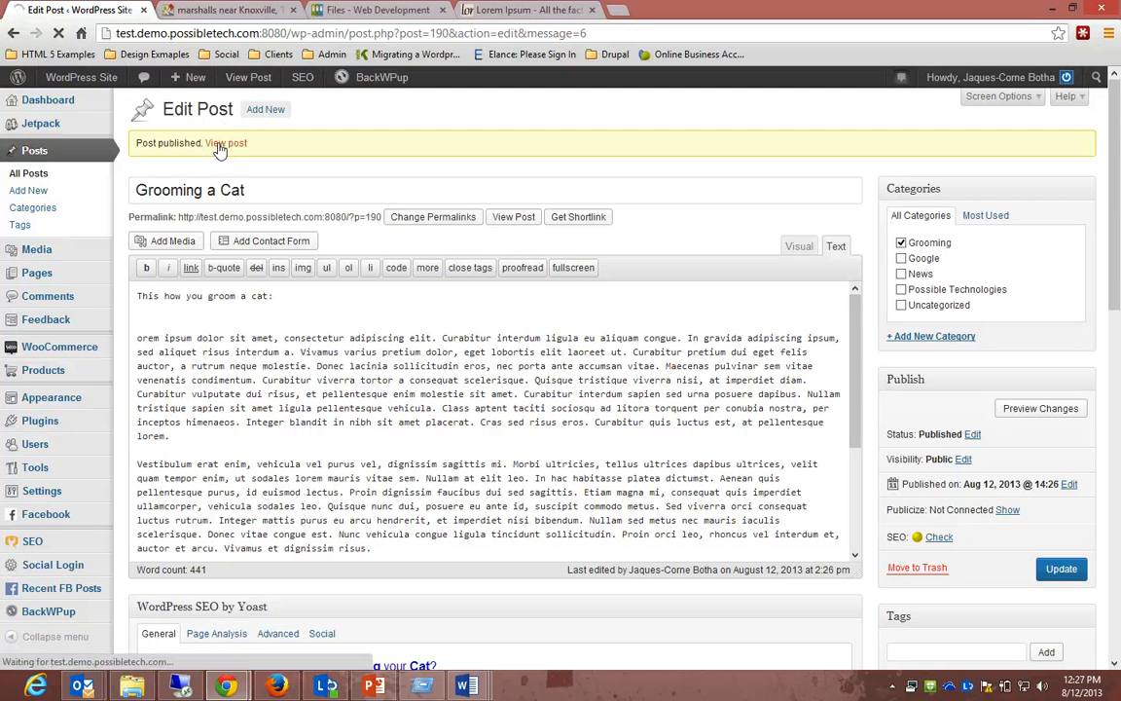
pyautogui.click(221, 144)
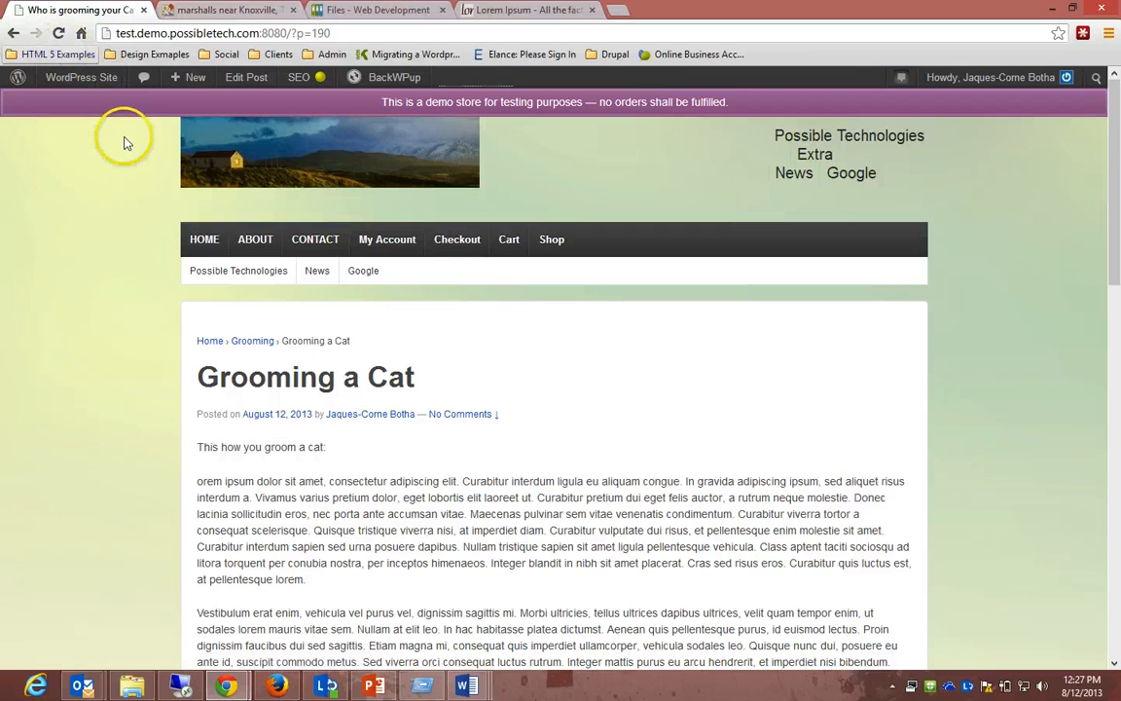
# Examine the published post's body text, sharing links, author bio, tags, category and comment form
pyautogui.scroll(-1, 395, 366)
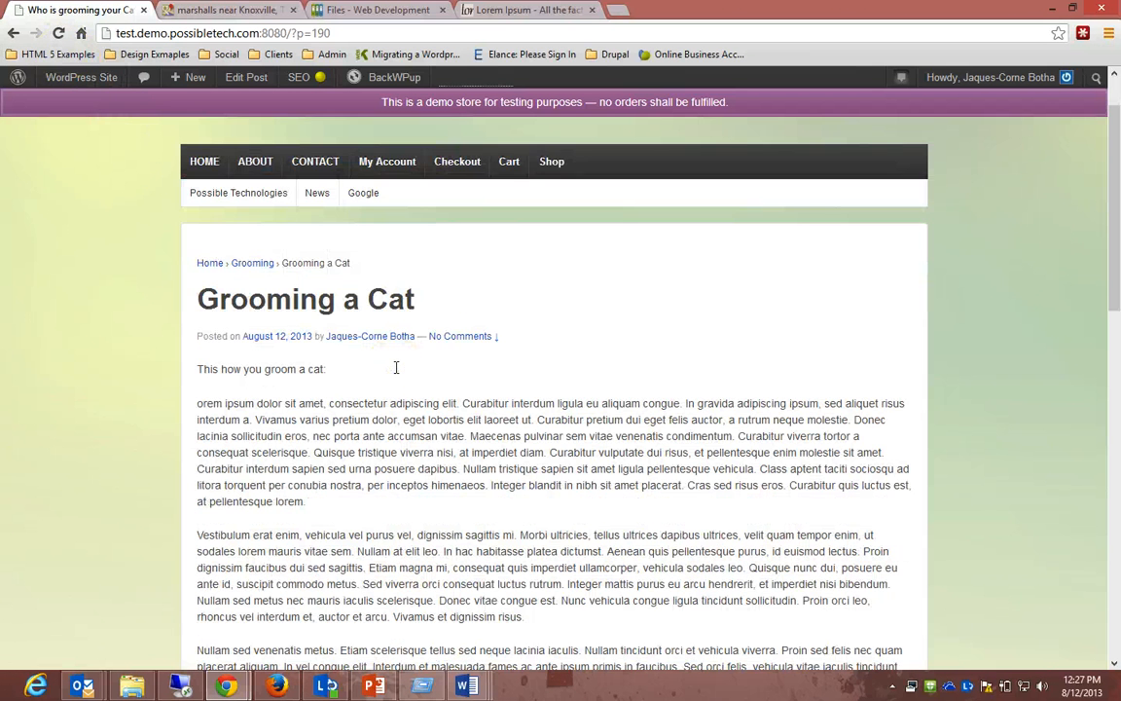
pyautogui.scroll(-8, 396, 367)
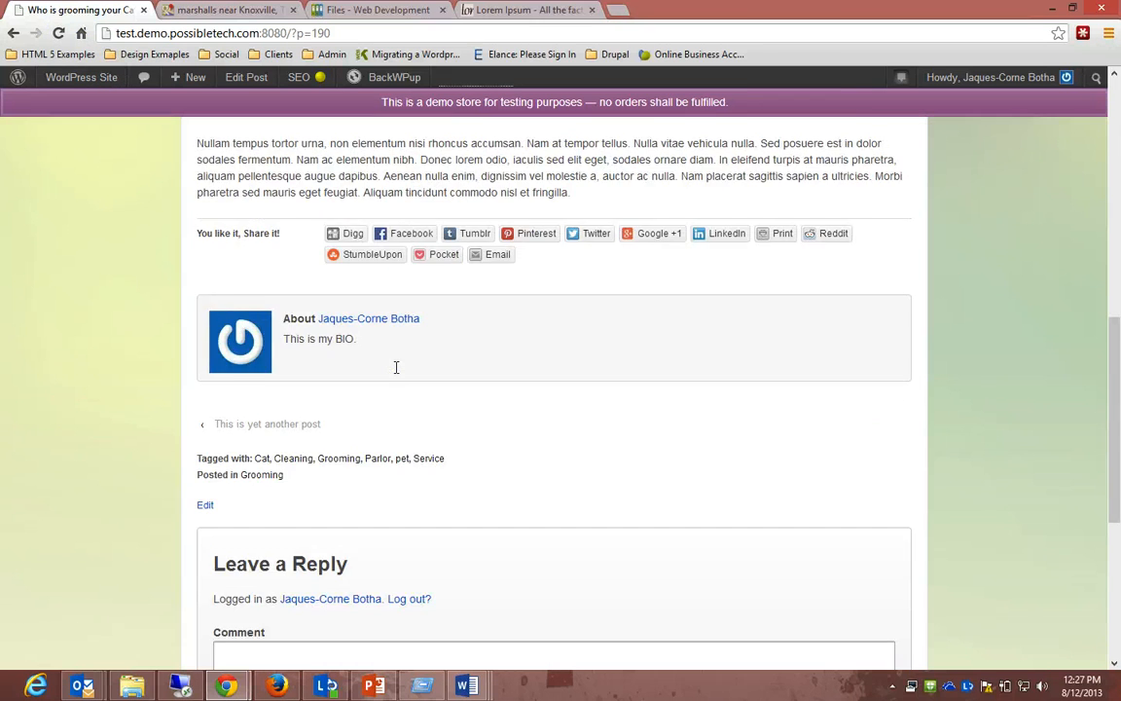
pyautogui.scroll(4, 396, 367)
pyautogui.scroll(-1, 397, 367)
pyautogui.scroll(-3, 396, 367)
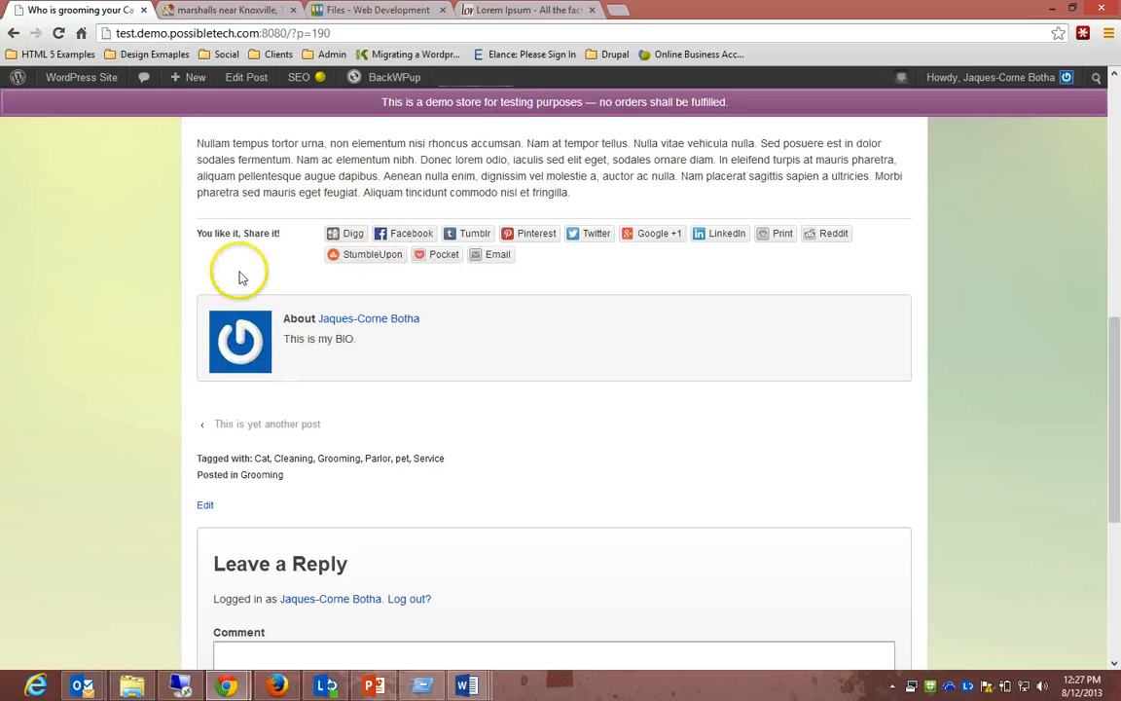
pyautogui.scroll(-4, 351, 394)
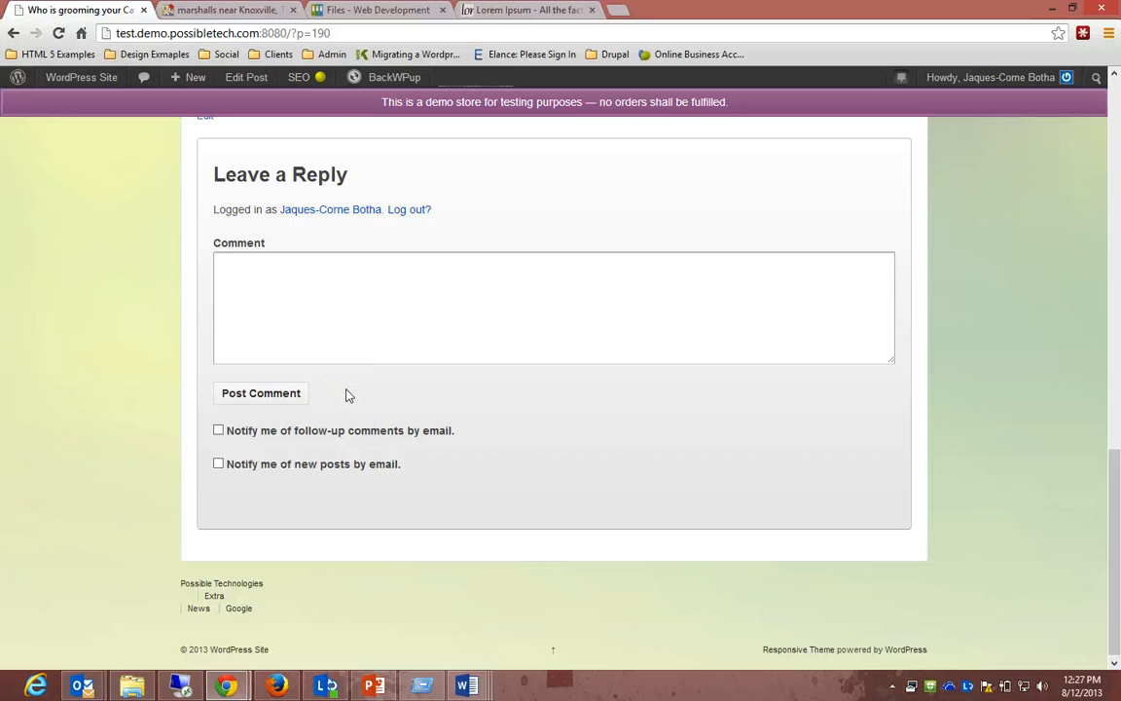
pyautogui.scroll(12, 351, 393)
pyautogui.scroll(-10, 348, 395)
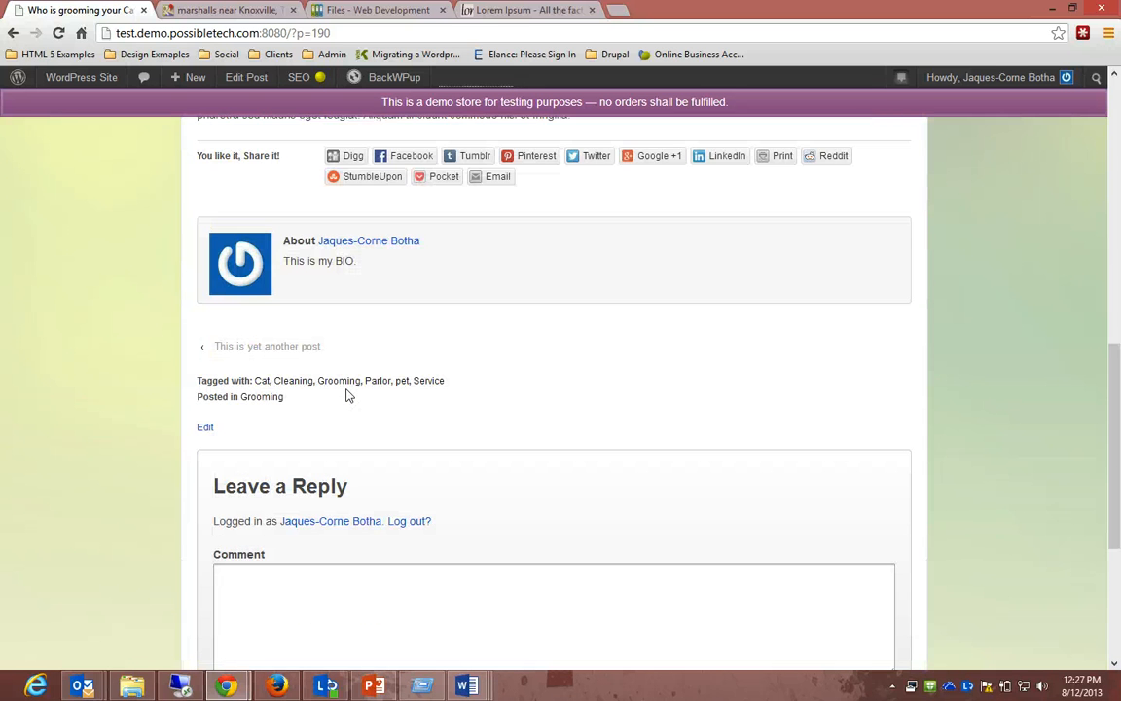
pyautogui.scroll(-1, 347, 395)
# Post the comment "Add Comment......" on the published post and view it beneath the article
pyautogui.click(302, 494)
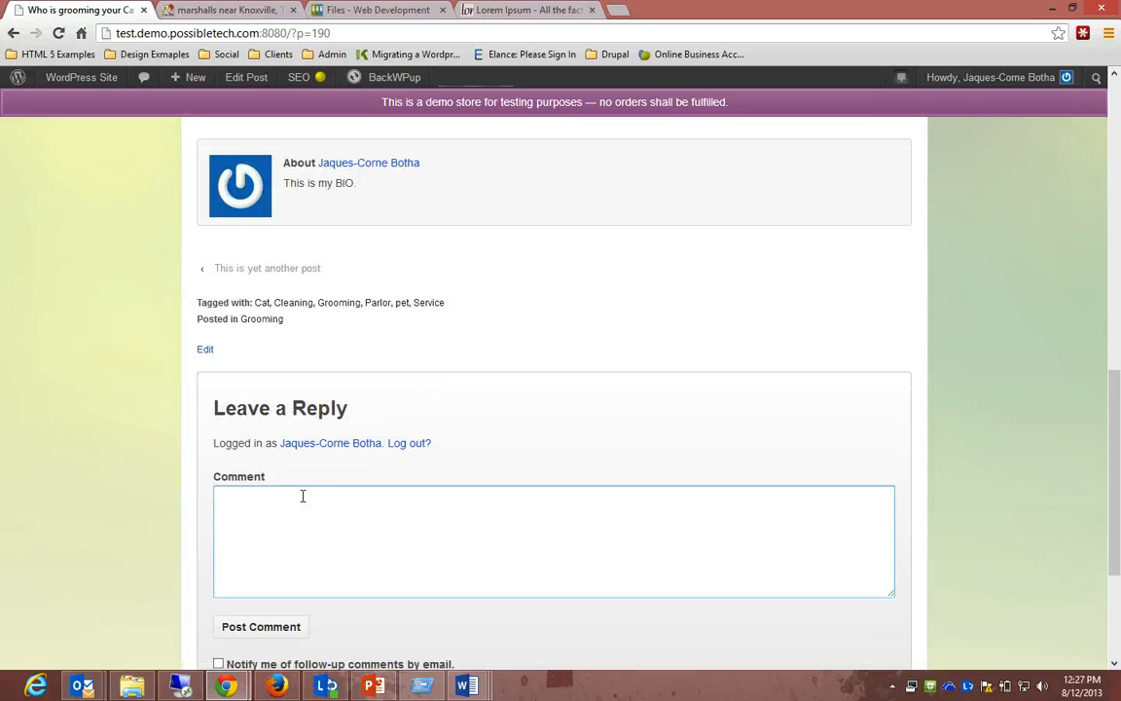
pyautogui.write('Add Comment......')
pyautogui.scroll(-1, 301, 496)
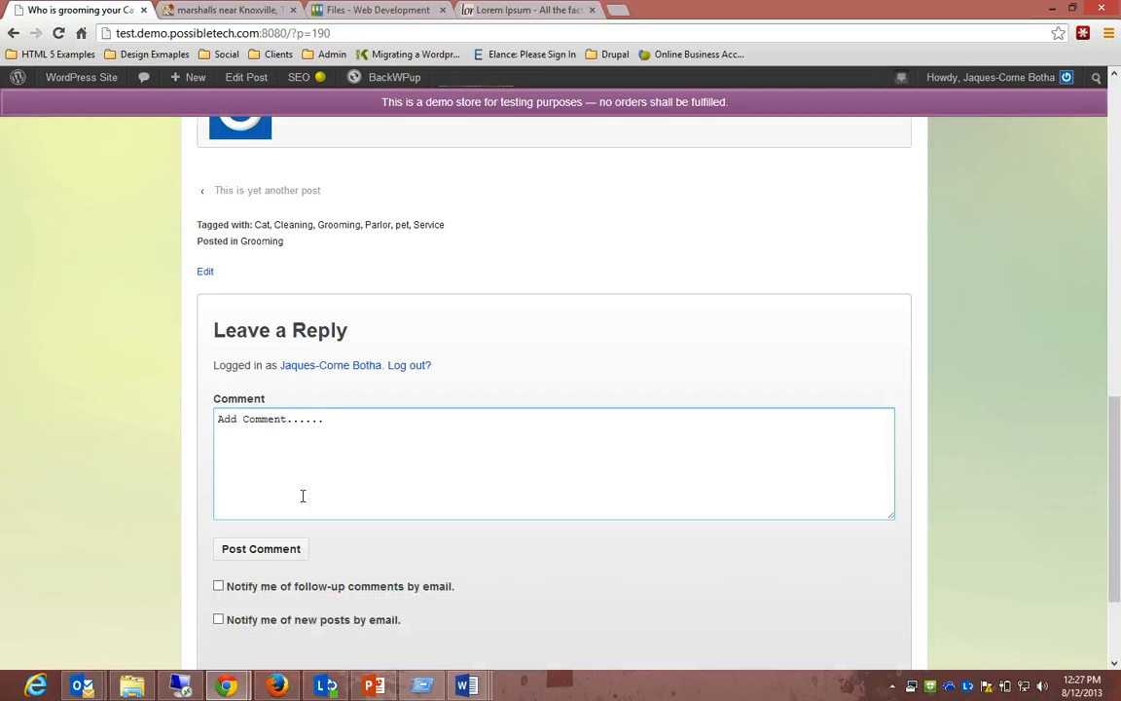
pyautogui.click(272, 559)
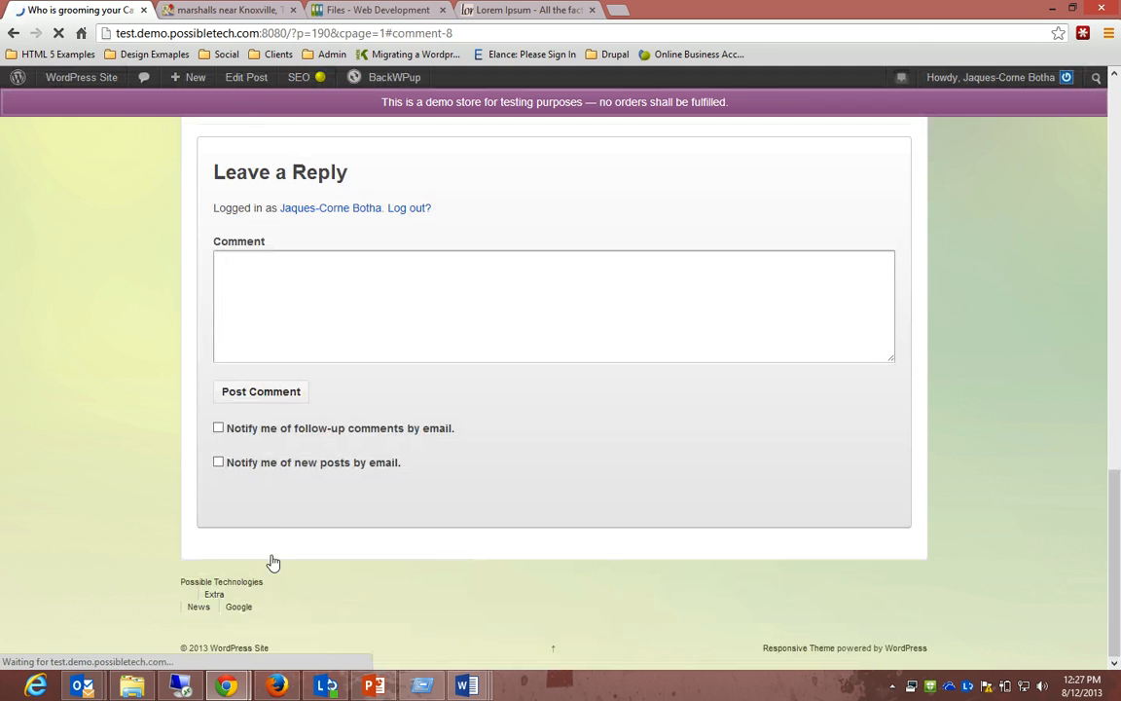
pyautogui.scroll(4, 273, 563)
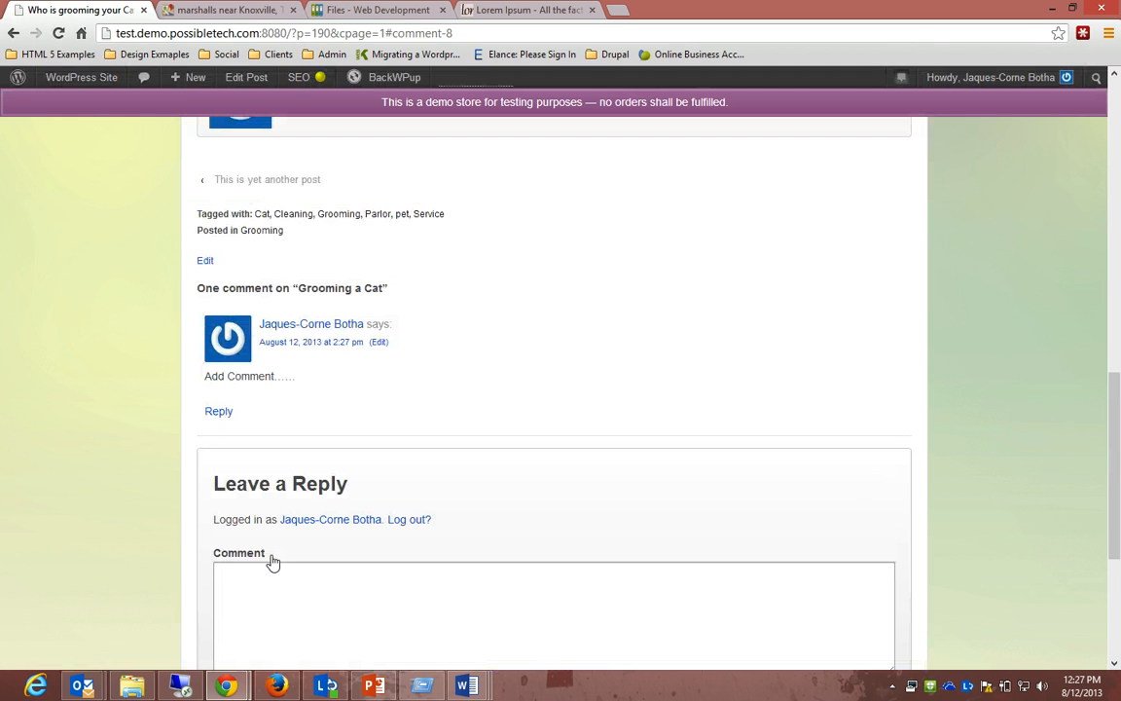